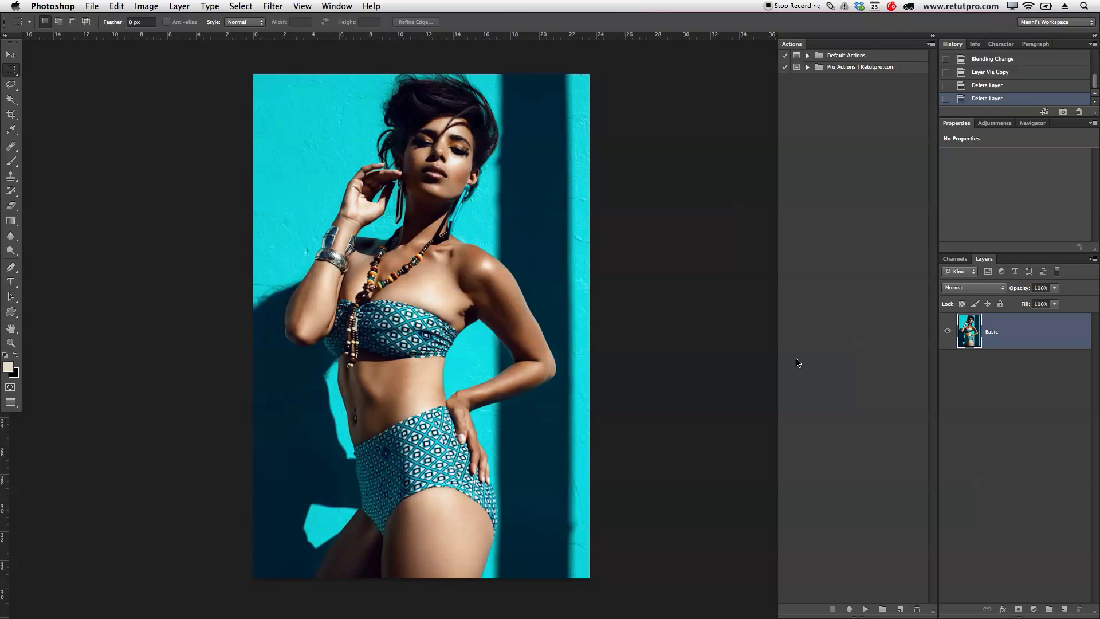
Step: Add a new empty layer above Basic and name it Soft
{"action": "left_click", "coordinate": [796, 362]}
{"action": "left_click", "coordinate": [1035, 568]}
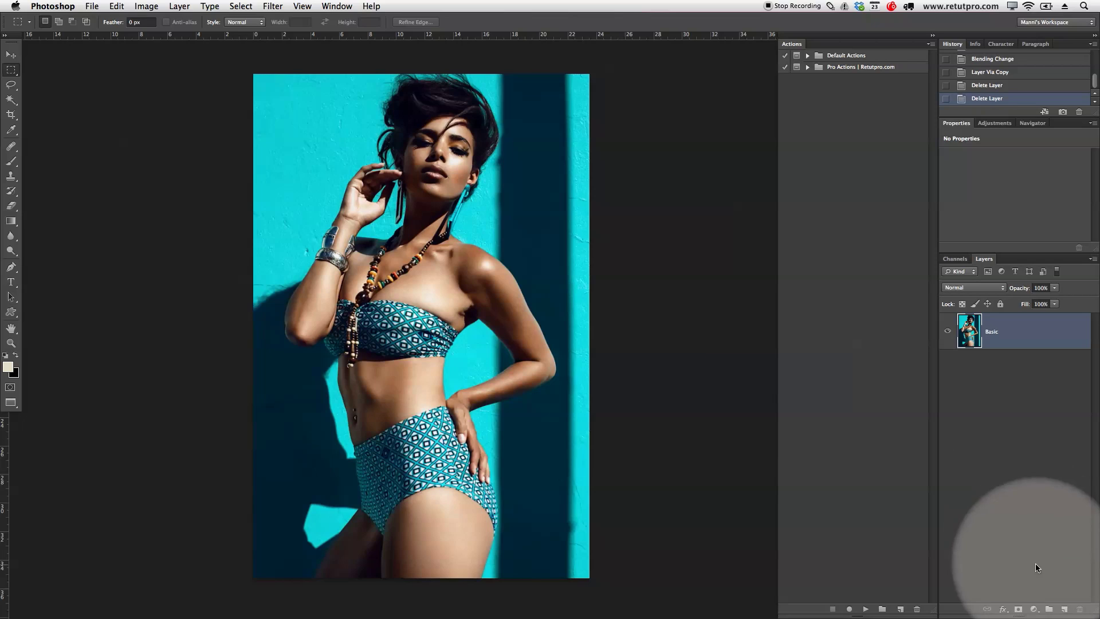
{"action": "left_click", "coordinate": [1064, 609]}
{"action": "double_click", "coordinate": [995, 332]}
{"action": "key", "text": "BackSpace"}
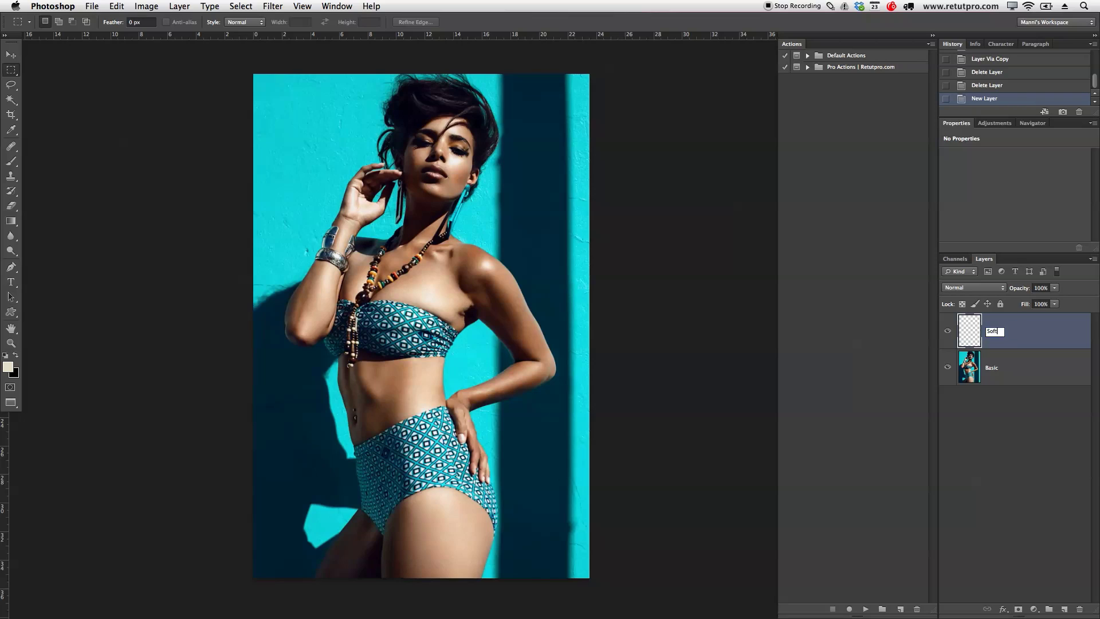
{"action": "type", "text": "Soft"}
{"action": "key", "text": "Return"}
Step: Fill the whole Soft layer with 50% gray and set its blend mode to Soft Light
{"action": "left_click_drag", "start_coordinate": [254, 74], "coordinate": [601, 580]}
{"action": "right_click", "coordinate": [452, 216]}
{"action": "left_click", "coordinate": [480, 365]}
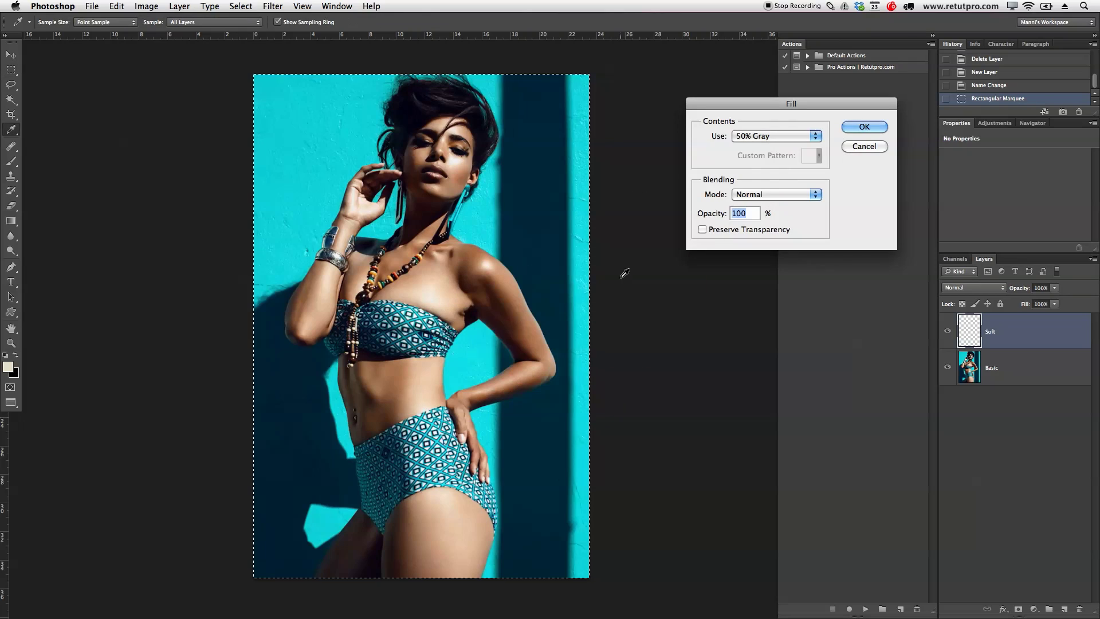
{"action": "left_click", "coordinate": [843, 131]}
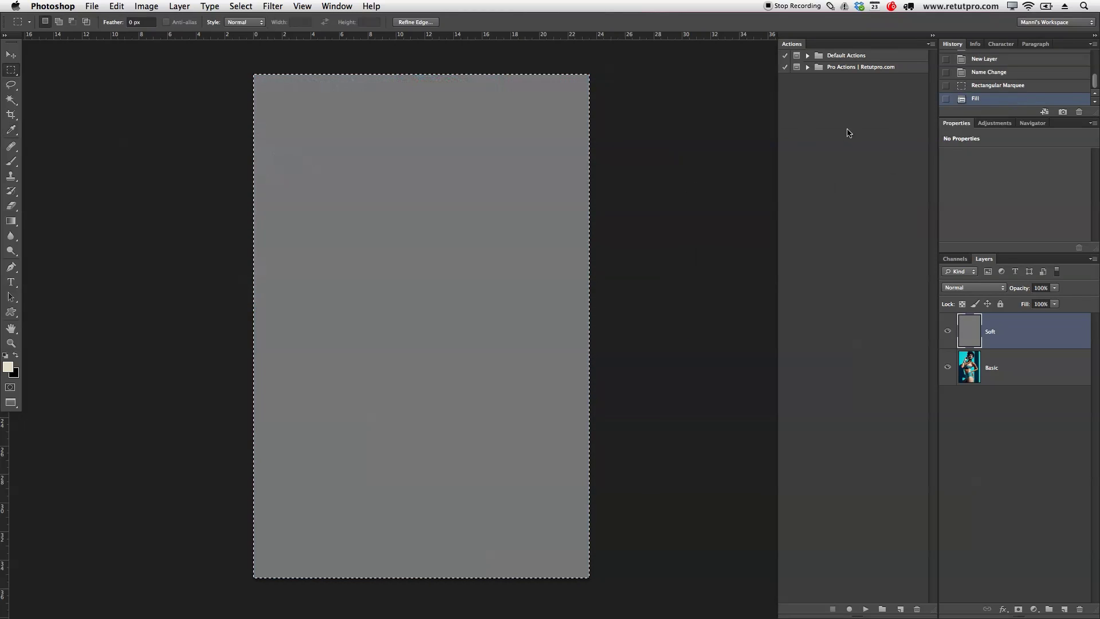
{"action": "key", "text": "super+d"}
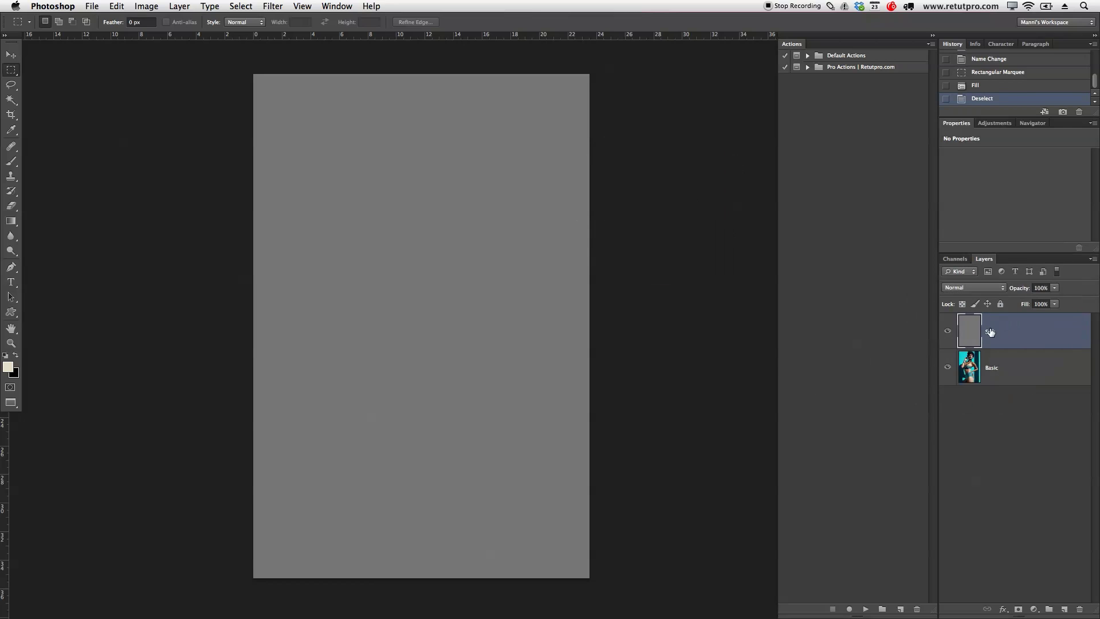
{"action": "left_click", "coordinate": [983, 289]}
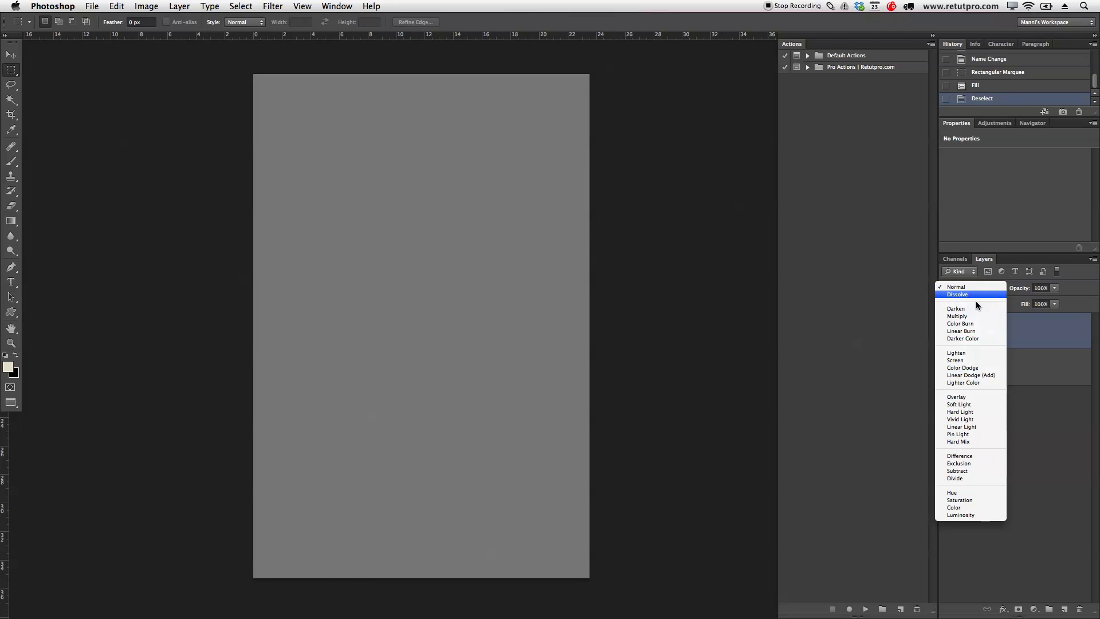
{"action": "left_click", "coordinate": [978, 401]}
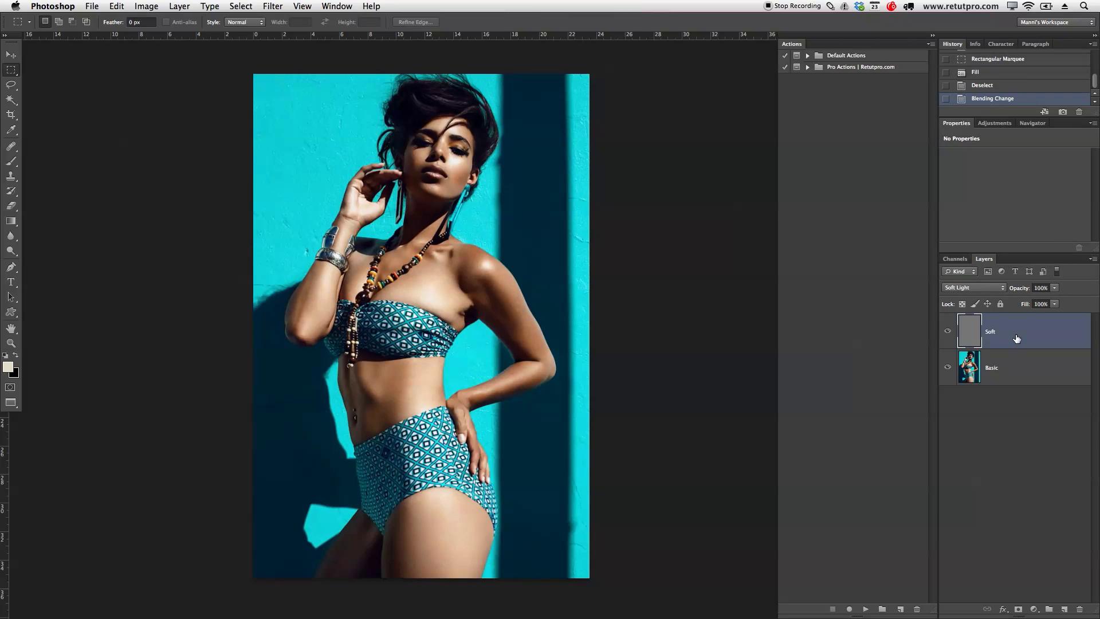
Step: Duplicate the Soft layer, rename the copy Hard, and set it to Overlay
{"action": "key", "text": "super+j"}
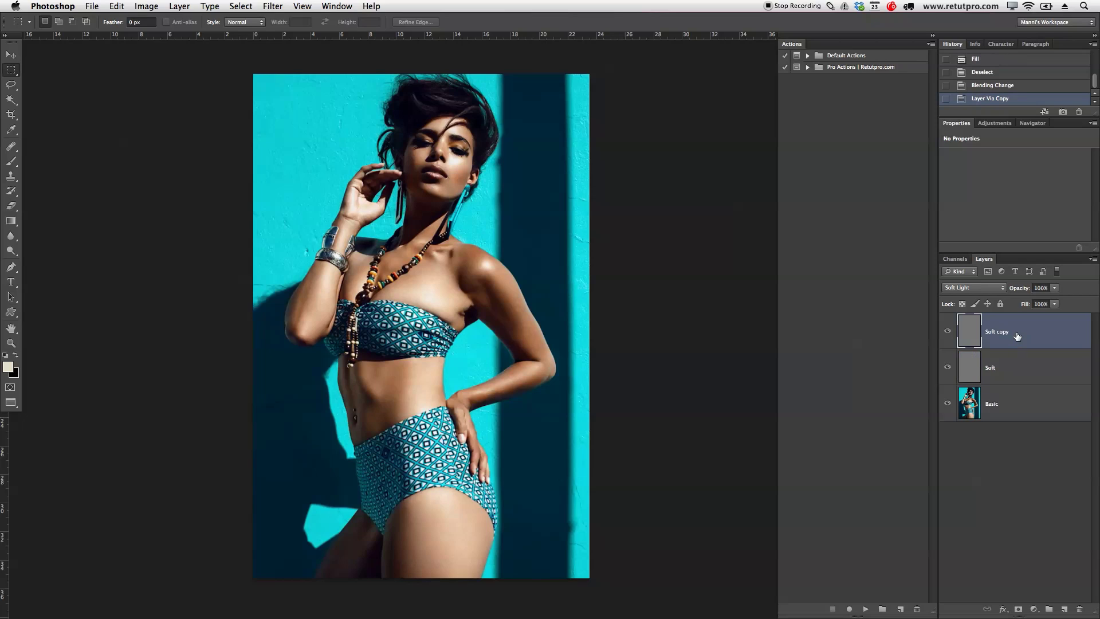
{"action": "double_click", "coordinate": [1000, 334]}
{"action": "key", "text": "BackSpace"}
{"action": "key", "text": "Return"}
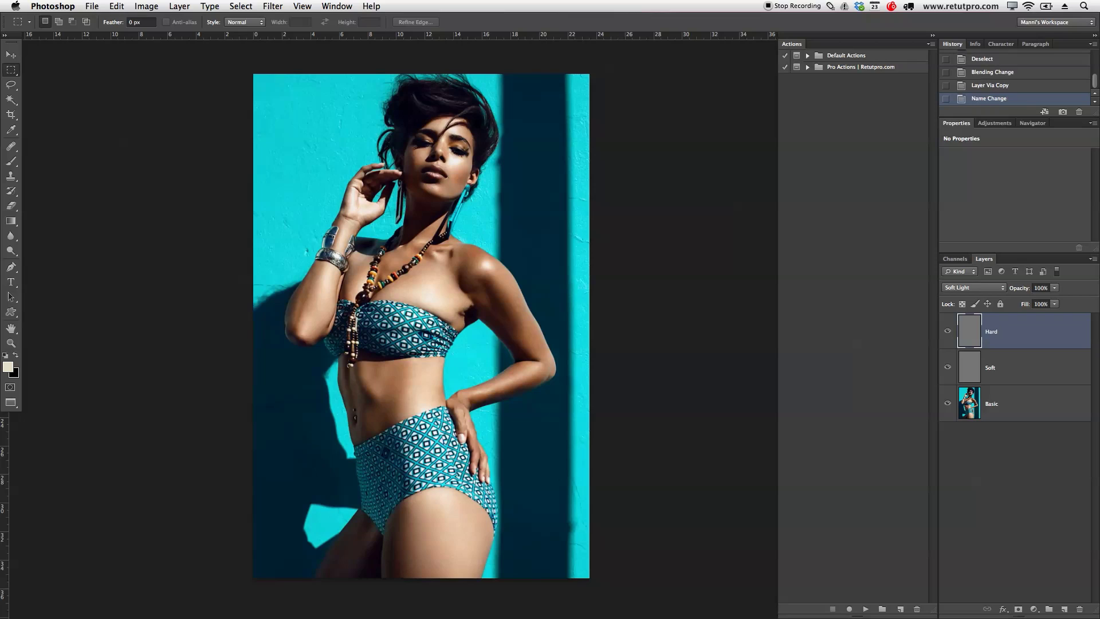
{"action": "left_click", "coordinate": [981, 289]}
{"action": "left_click", "coordinate": [982, 278]}
Step: Group the Hard and Soft layers and name the group D&B
{"action": "left_click", "coordinate": [1019, 364], "text": "shift"}
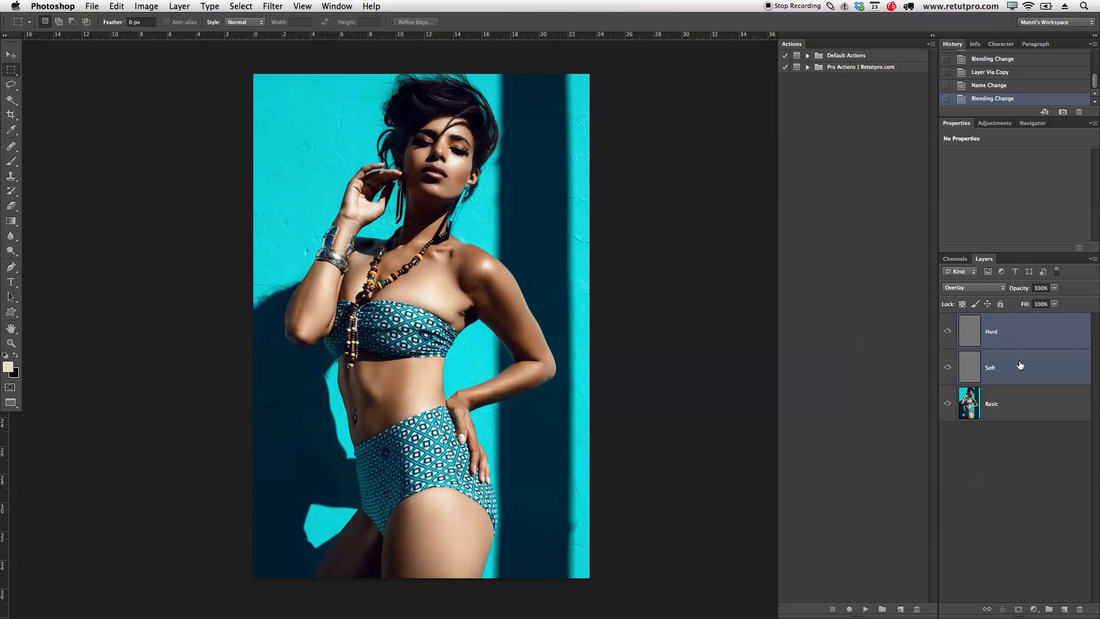
{"action": "key", "text": "super+g"}
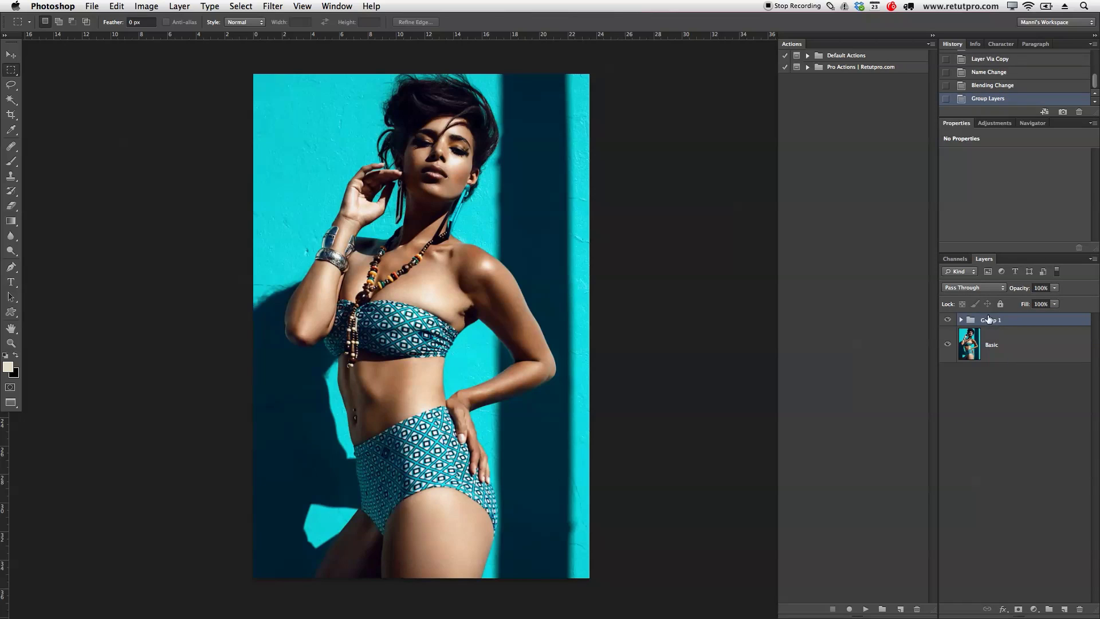
{"action": "double_click", "coordinate": [992, 321]}
{"action": "key", "text": "BackSpace"}
{"action": "type", "text": "D&B"}
{"action": "key", "text": "Return"}
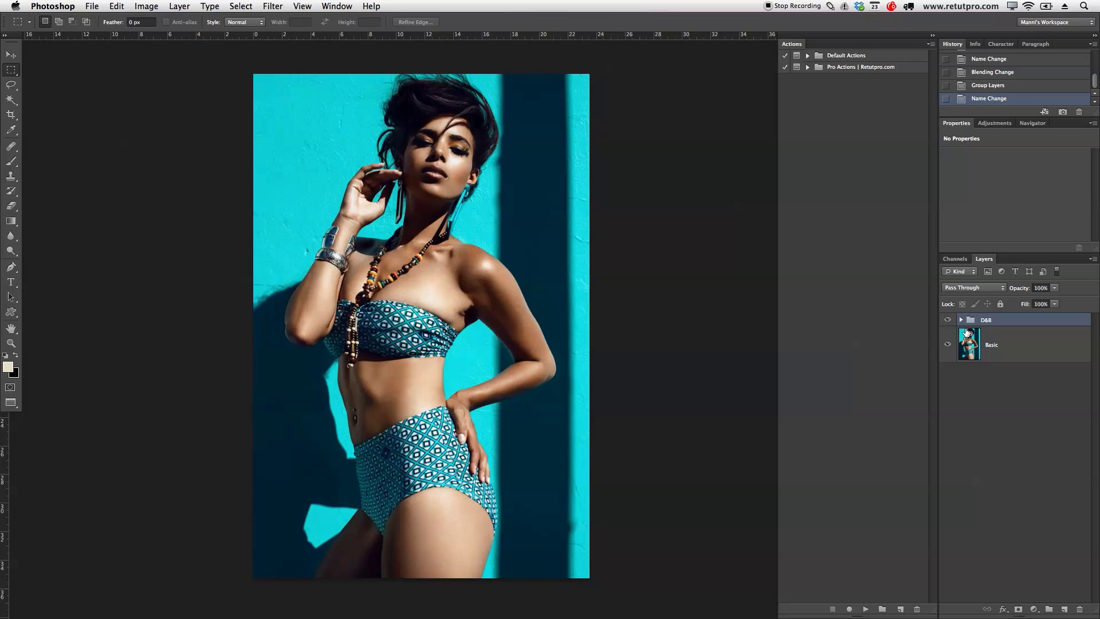
Step: Expand the D&B group to check Hard's Overlay and Soft's Soft Light modes, then collapse it
{"action": "left_click", "coordinate": [960, 320]}
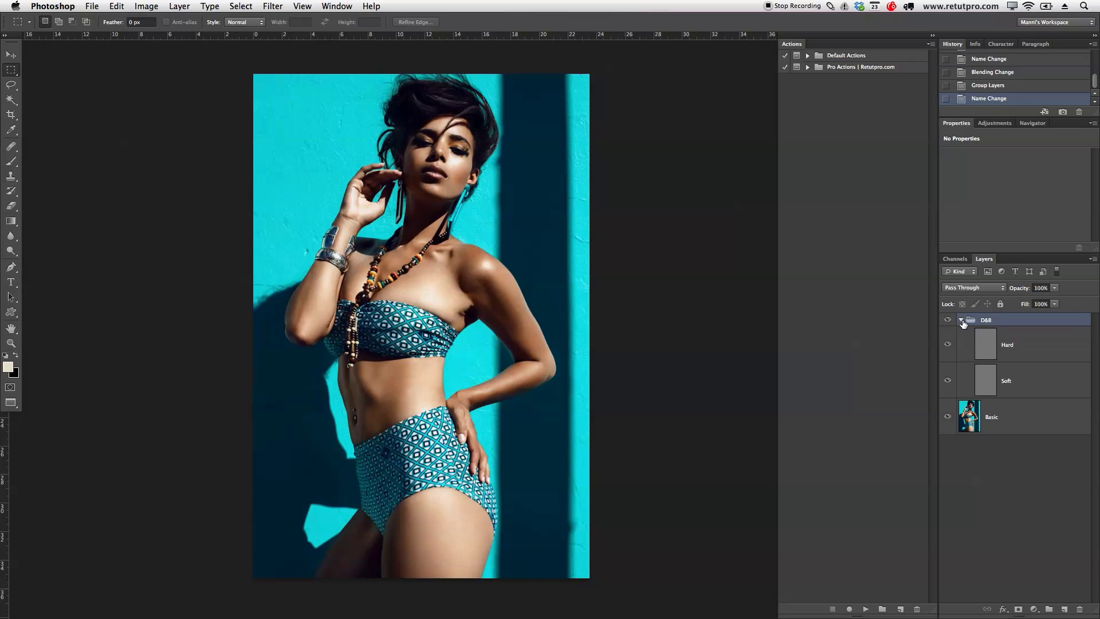
{"action": "left_click", "coordinate": [1031, 352]}
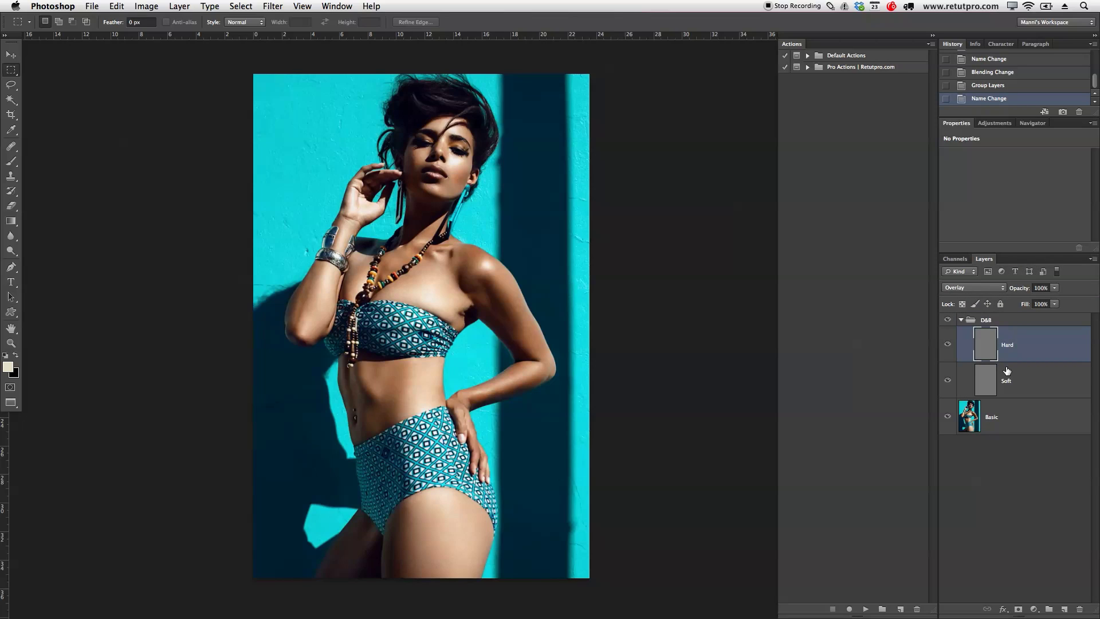
{"action": "left_click", "coordinate": [1035, 378]}
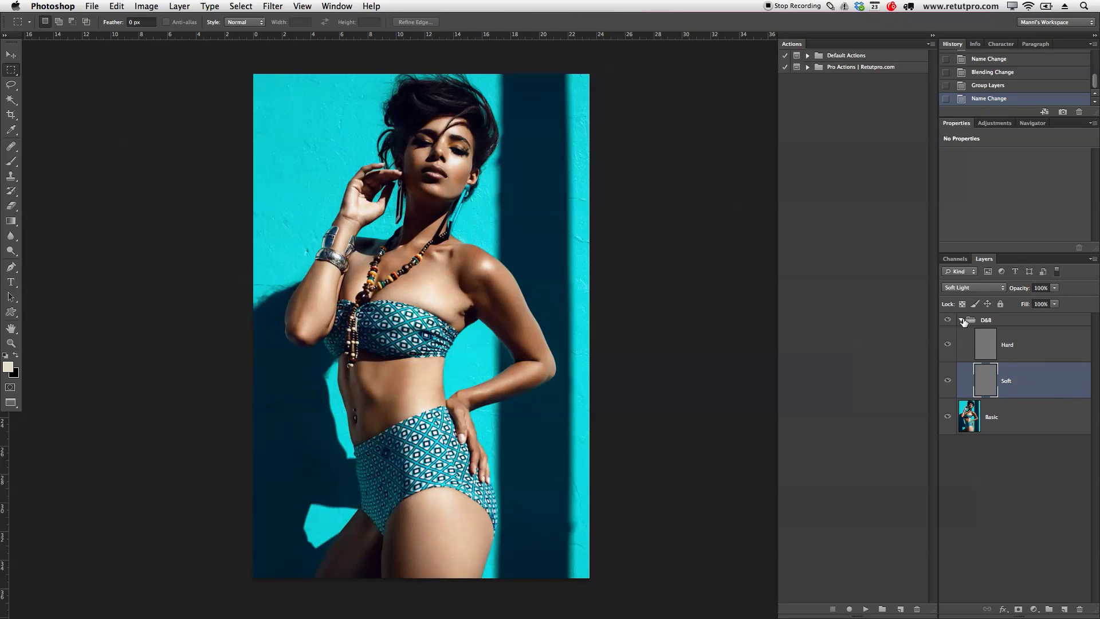
{"action": "left_click", "coordinate": [961, 320]}
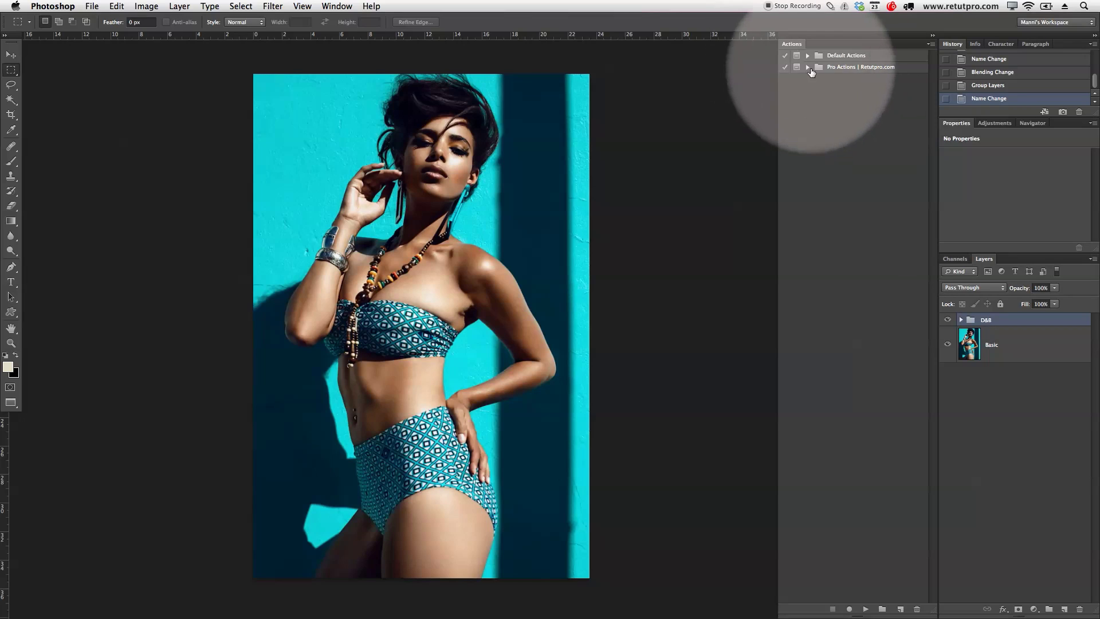
Step: Stop recording, delete the D&B group, and play the Dodge & Burn action to rebuild it
{"action": "left_click", "coordinate": [807, 67]}
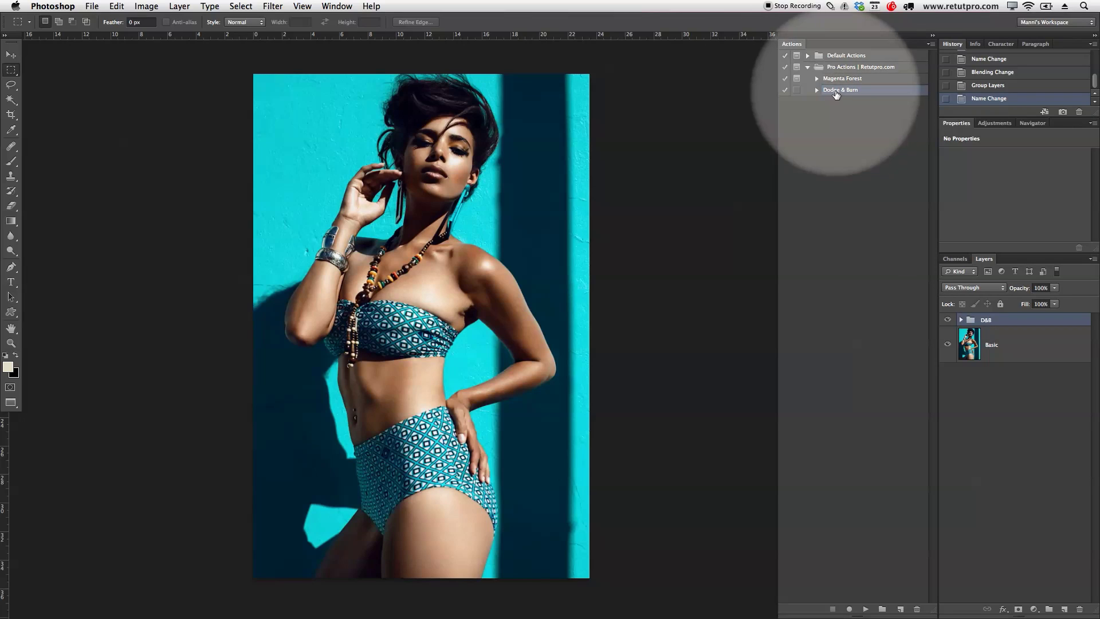
{"action": "left_click", "coordinate": [866, 609]}
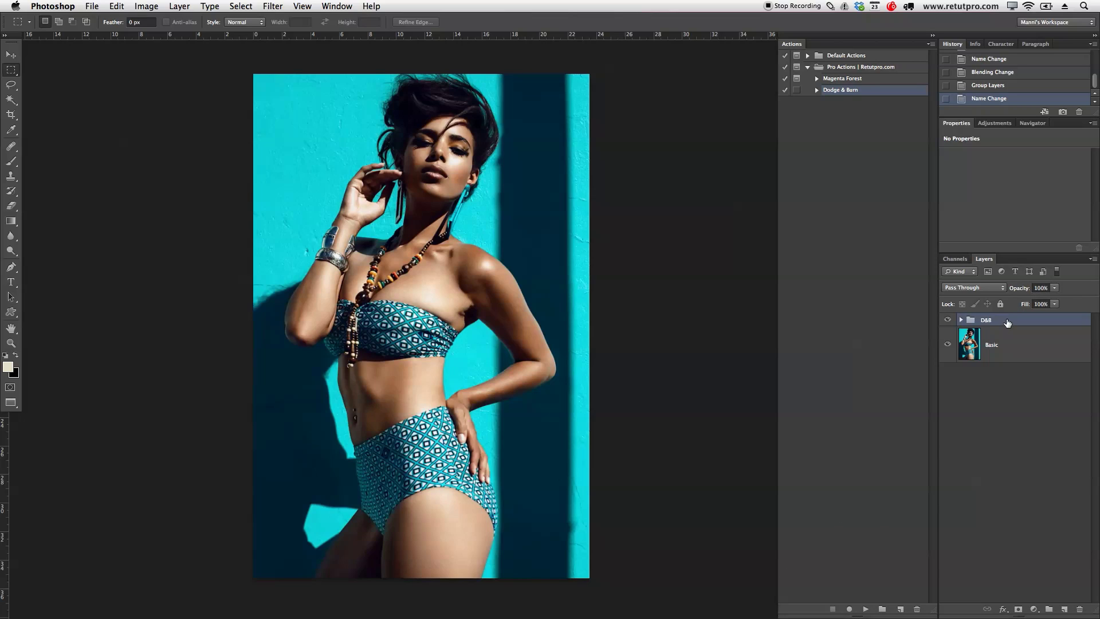
{"action": "key", "text": "Delete"}
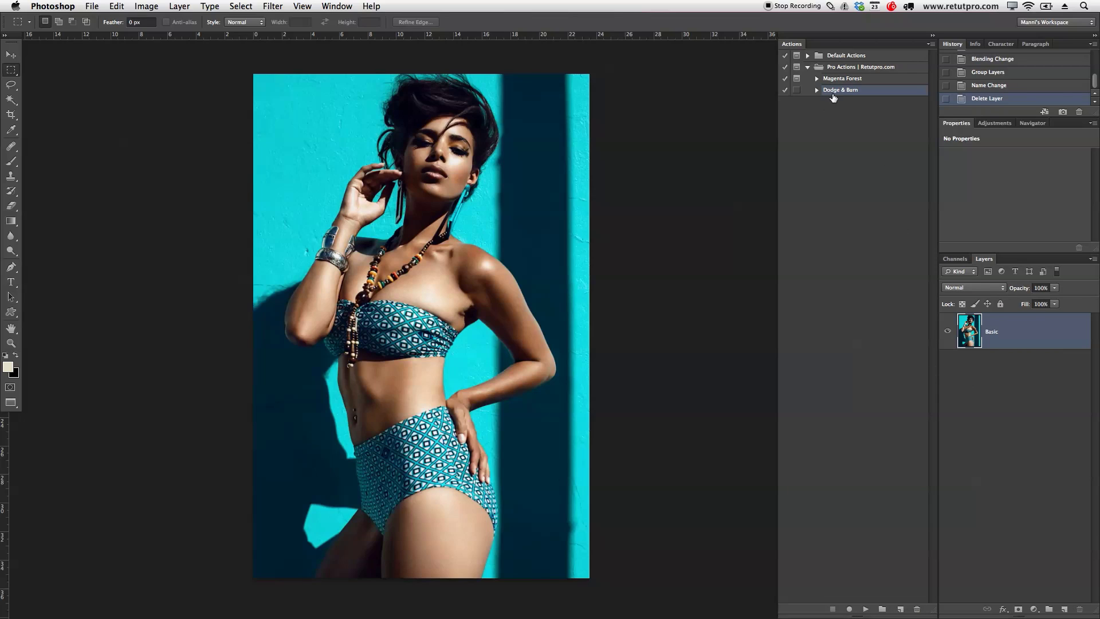
{"action": "left_click", "coordinate": [866, 609]}
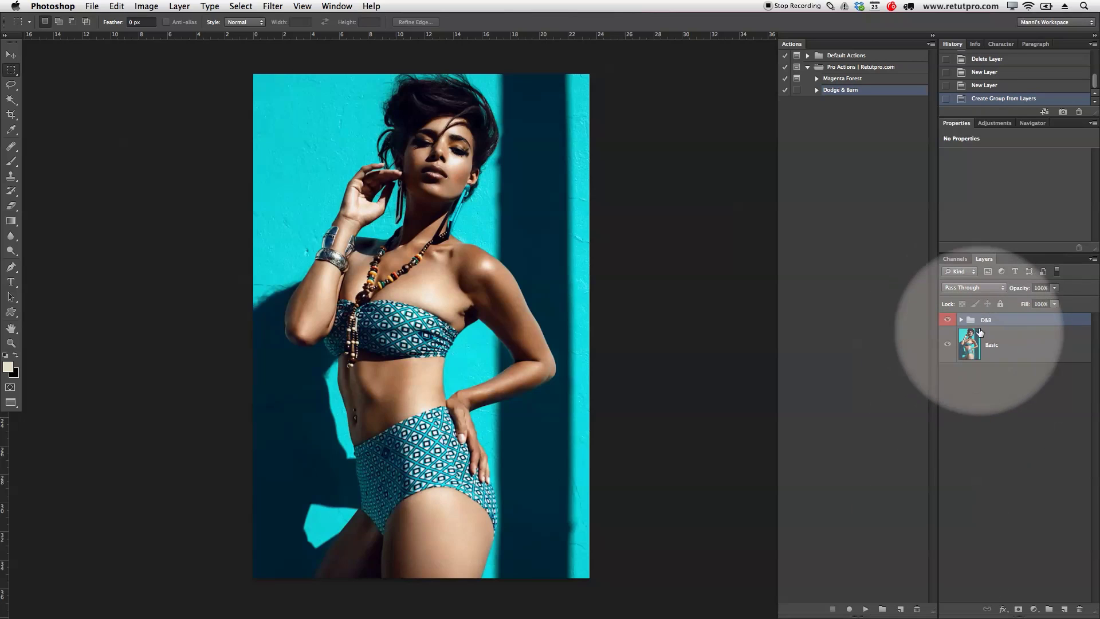
Step: Expand the rebuilt D&B group to verify its Hard and Soft layers, then collapse it
{"action": "left_click", "coordinate": [961, 320]}
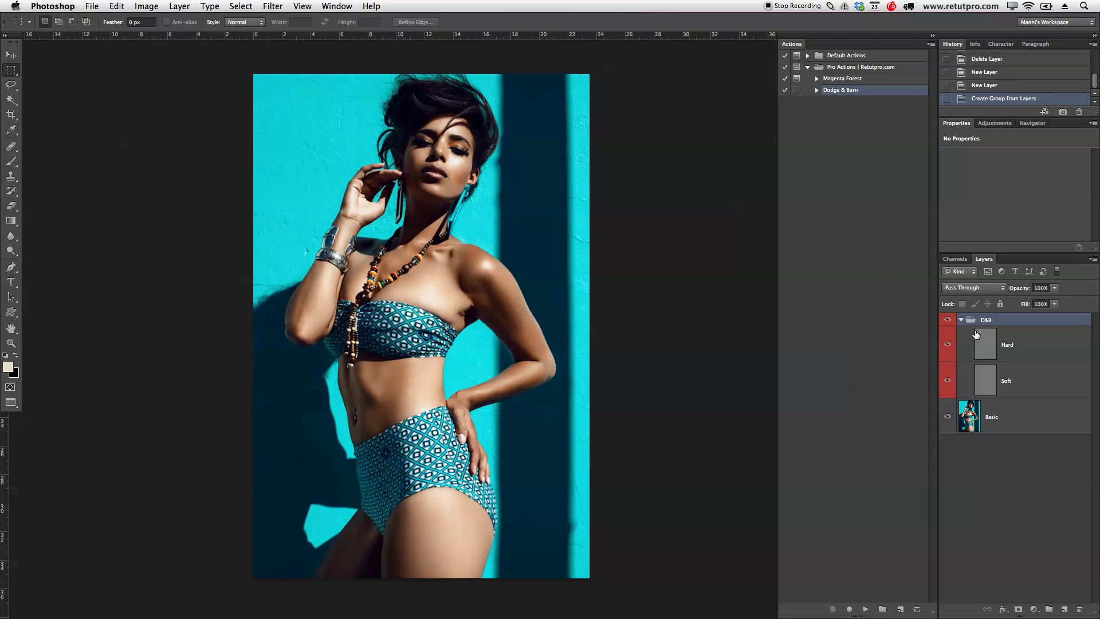
{"action": "left_click", "coordinate": [1022, 349]}
{"action": "left_click", "coordinate": [1031, 380]}
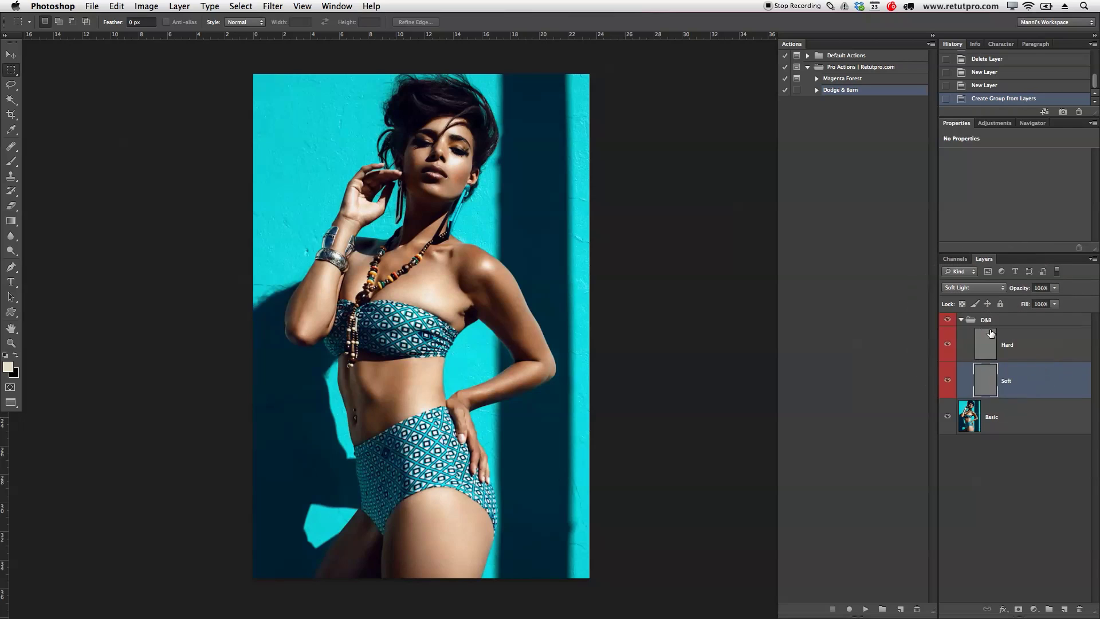
{"action": "left_click", "coordinate": [961, 320]}
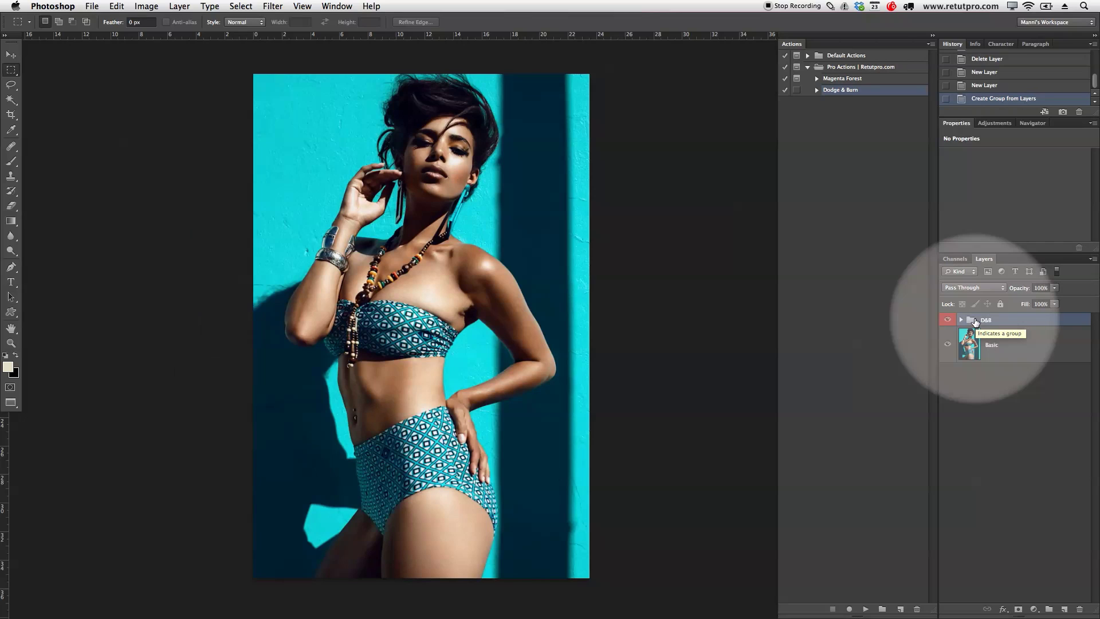
Step: Bring the Actions panel back into view from the Window menu
{"action": "left_click", "coordinate": [320, 6]}
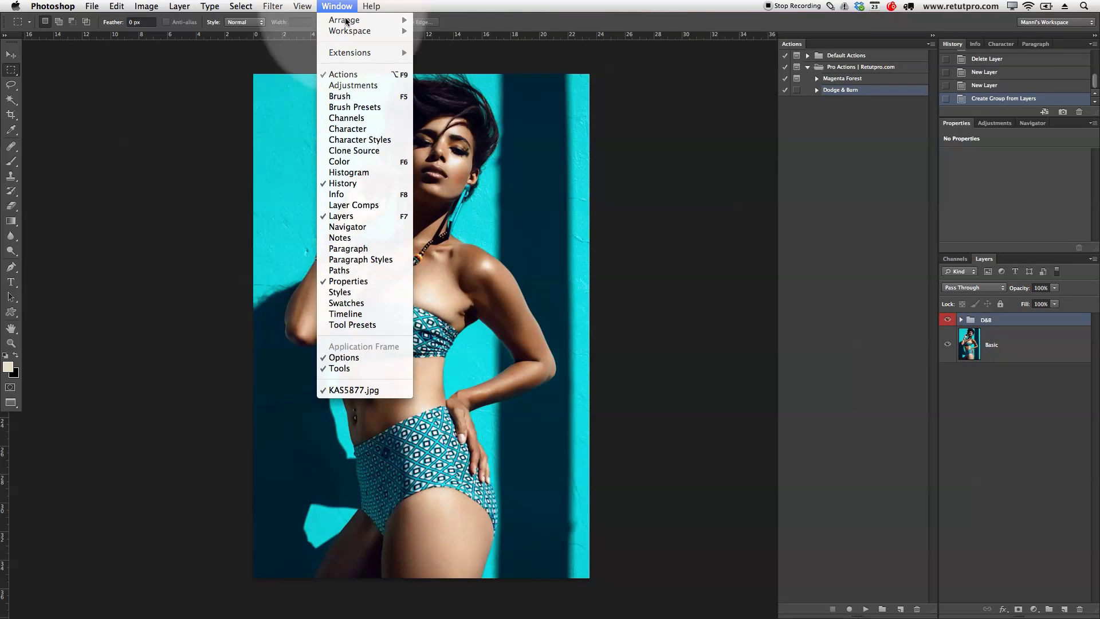
{"action": "left_click", "coordinate": [343, 75]}
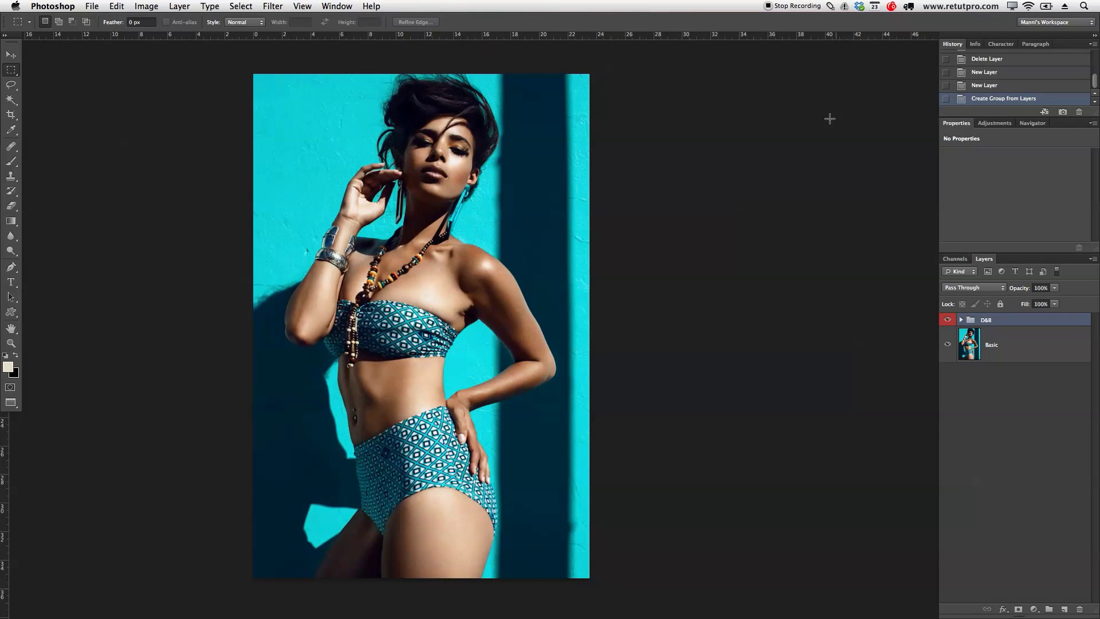
{"action": "left_click", "coordinate": [325, 5]}
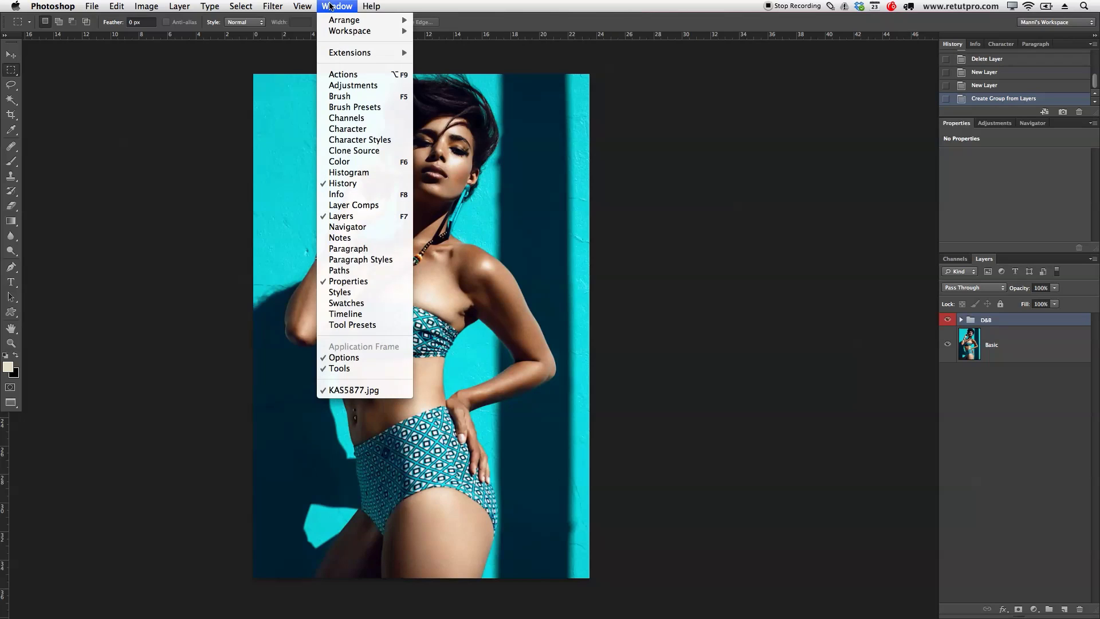
{"action": "left_click", "coordinate": [338, 74]}
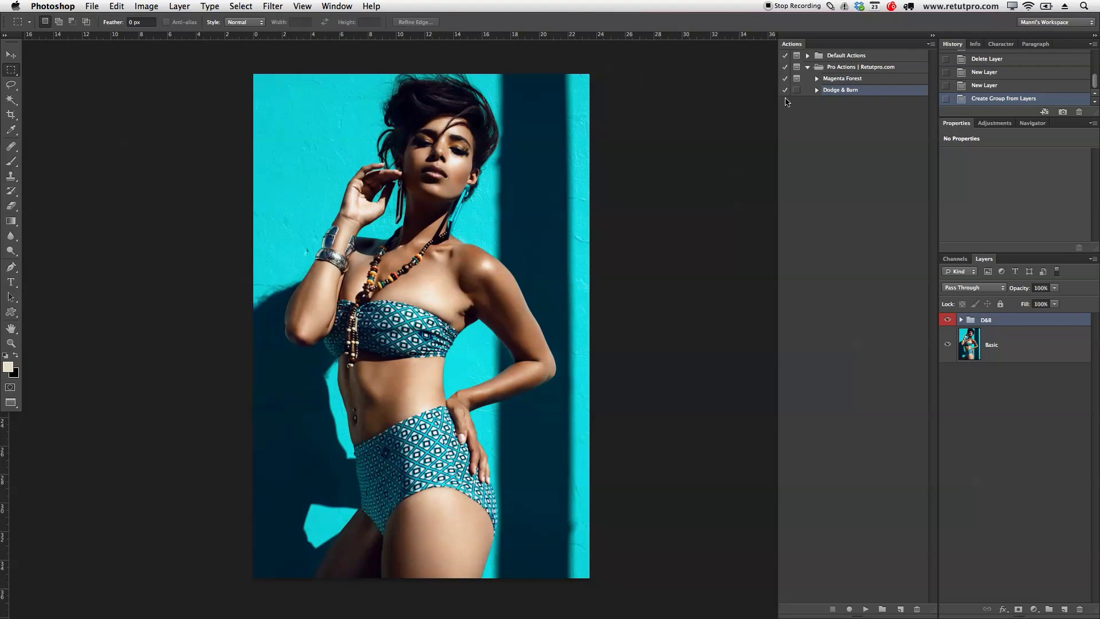
Step: Collapse and select the Pro Actions | Retutpro.com set
{"action": "left_click", "coordinate": [808, 66]}
{"action": "left_click", "coordinate": [840, 56]}
{"action": "left_click", "coordinate": [861, 68]}
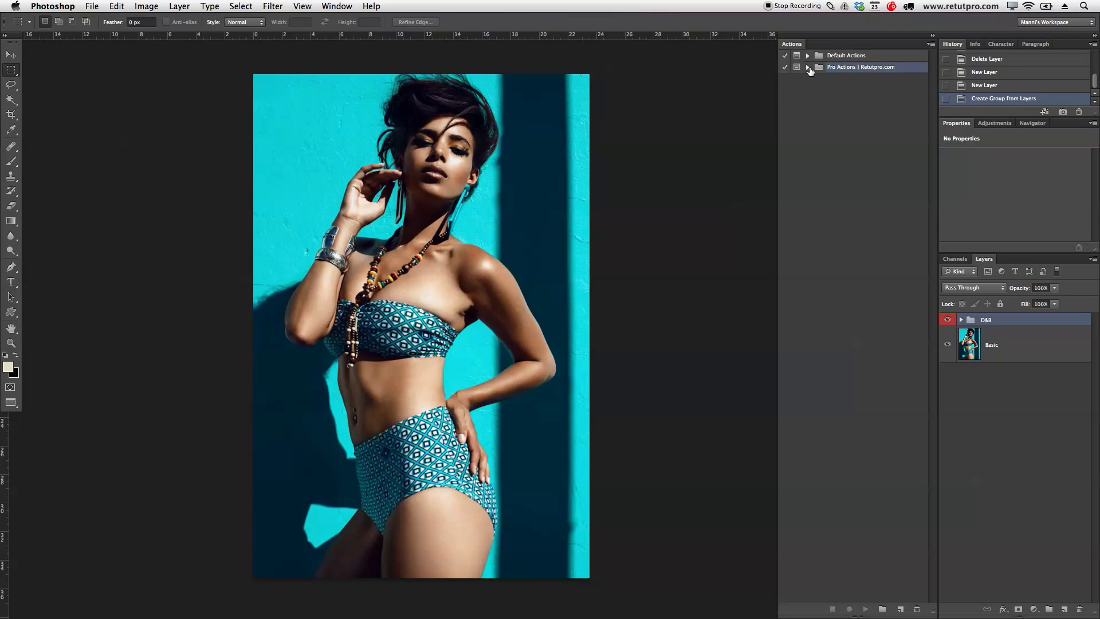
Step: Switch the Actions panel to Button Mode, run Dodge & Burn, and delete its layers
{"action": "left_click", "coordinate": [929, 44]}
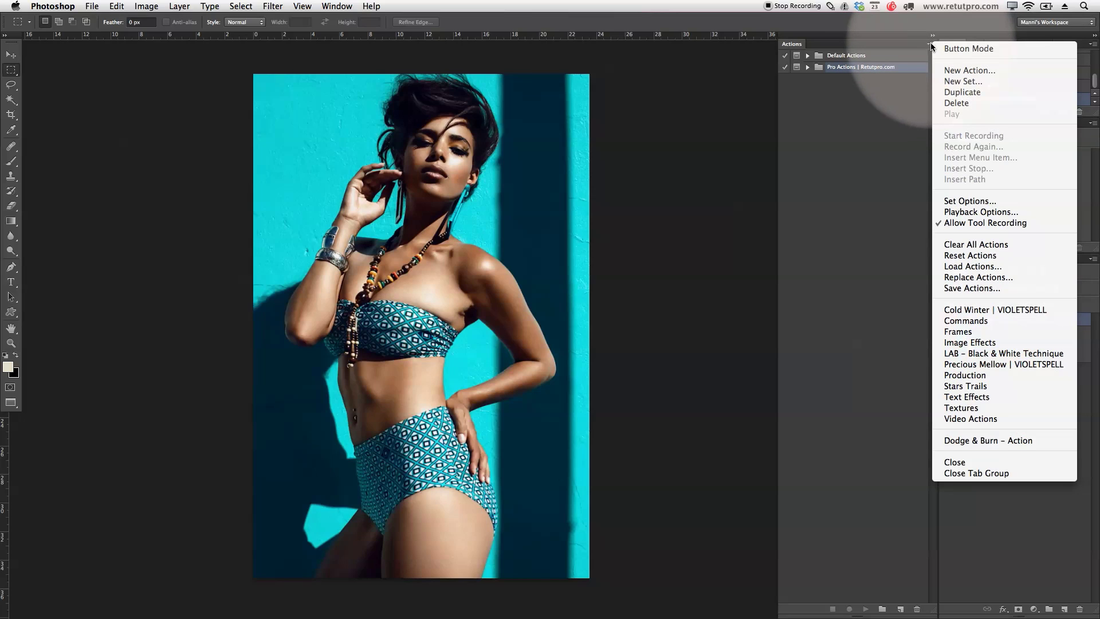
{"action": "left_click", "coordinate": [955, 49]}
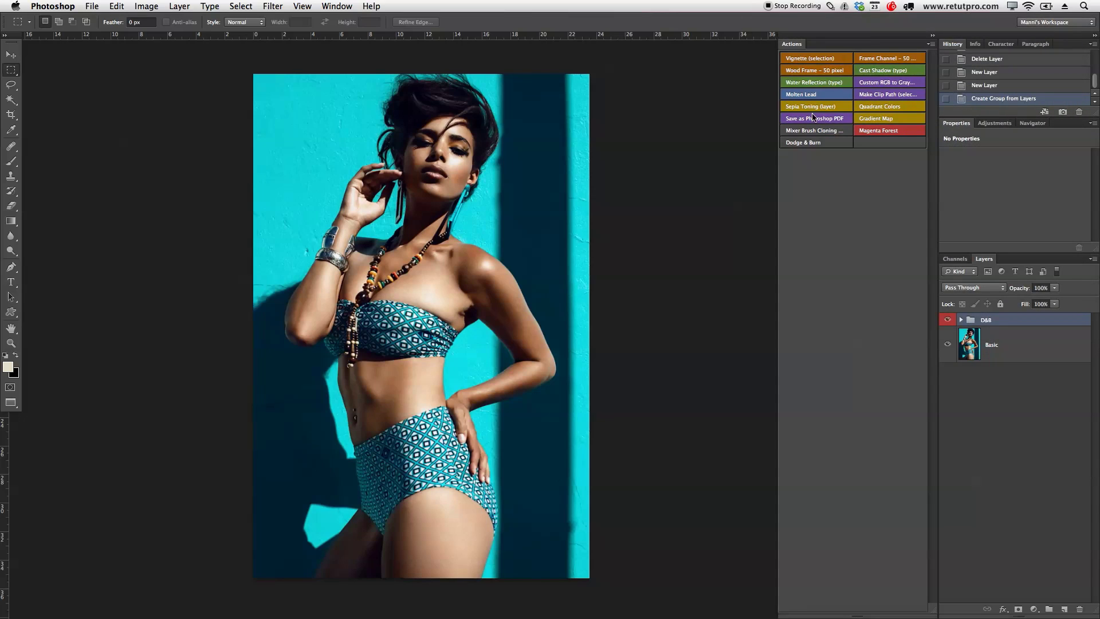
{"action": "left_click", "coordinate": [804, 144]}
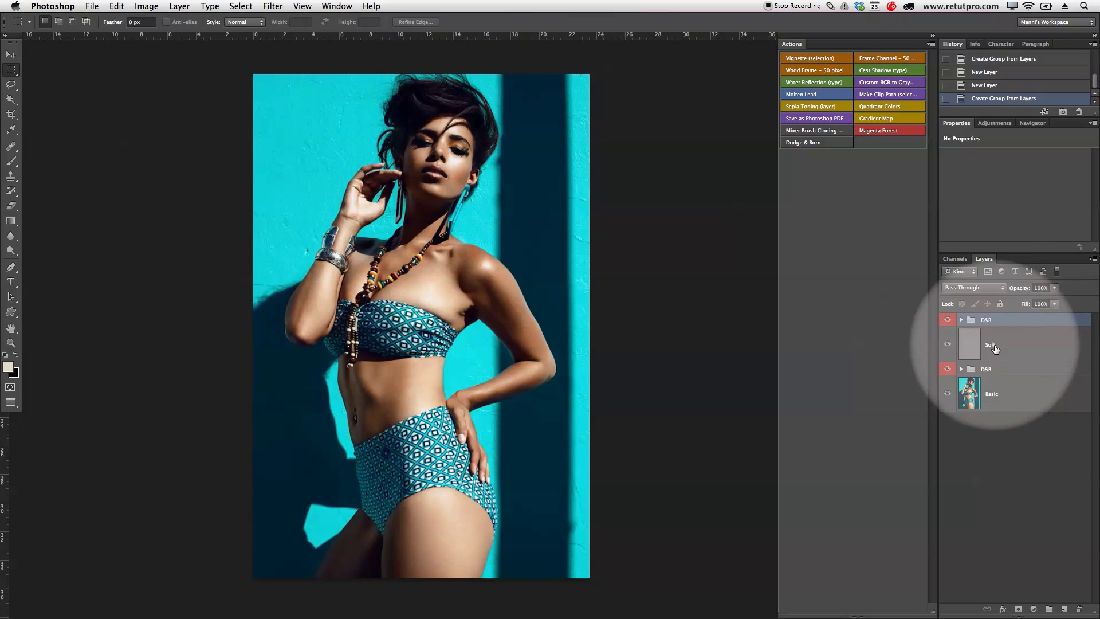
{"action": "key", "text": "Delete"}
{"action": "key", "text": "Delete"}
{"action": "key", "text": "Delete"}
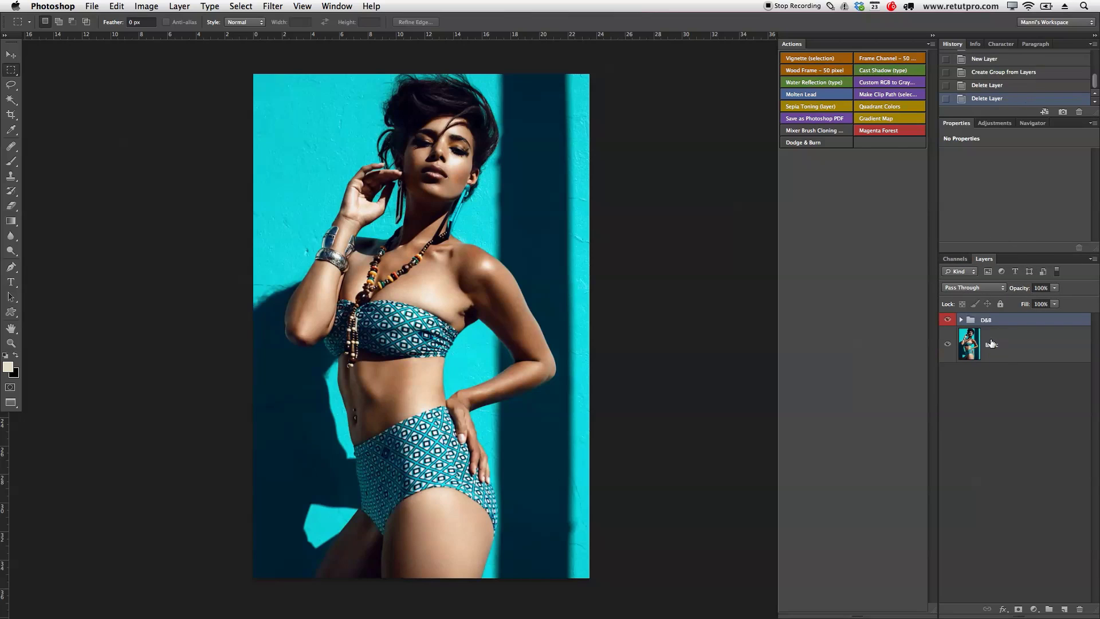
Step: Run Dodge & Burn again, delete the new D&B group, and turn Button Mode off
{"action": "left_click", "coordinate": [817, 144]}
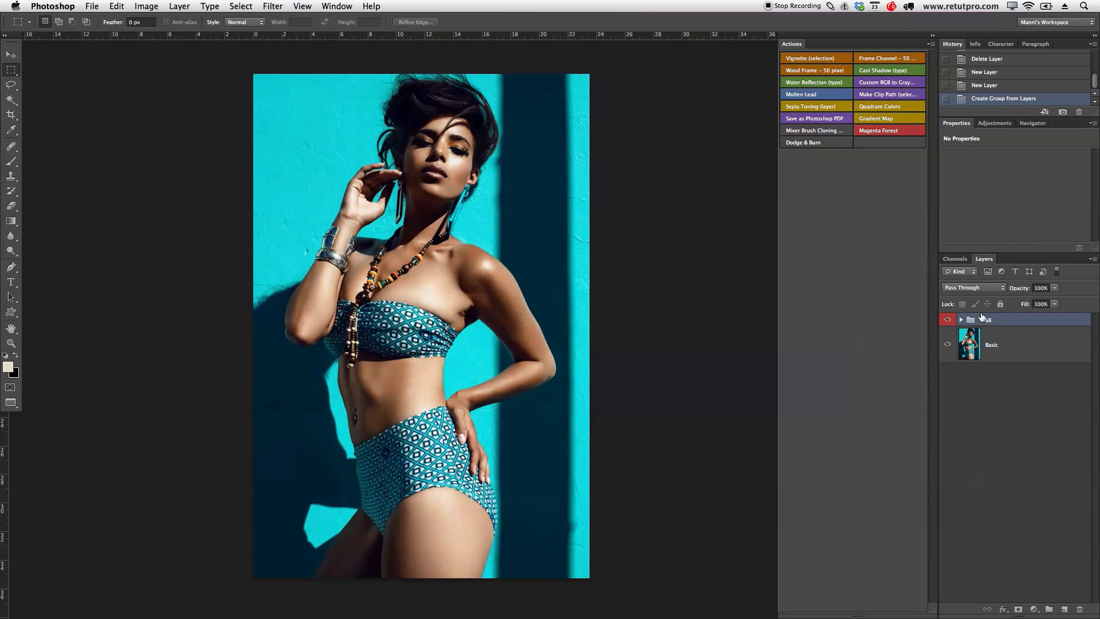
{"action": "key", "text": "Delete"}
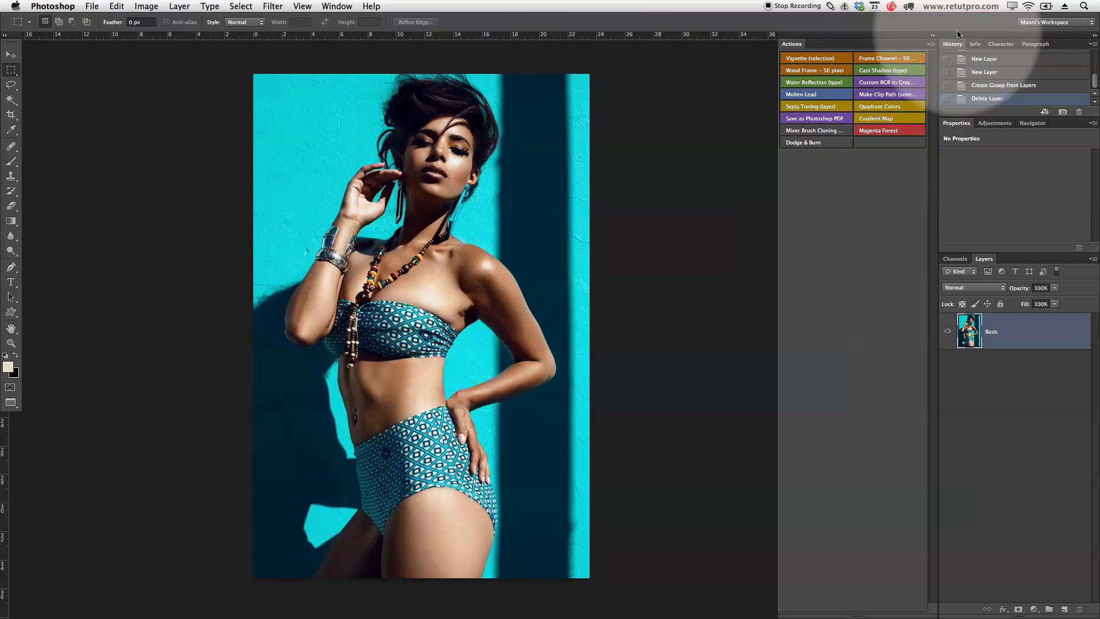
{"action": "left_click", "coordinate": [930, 44]}
{"action": "left_click", "coordinate": [941, 56]}
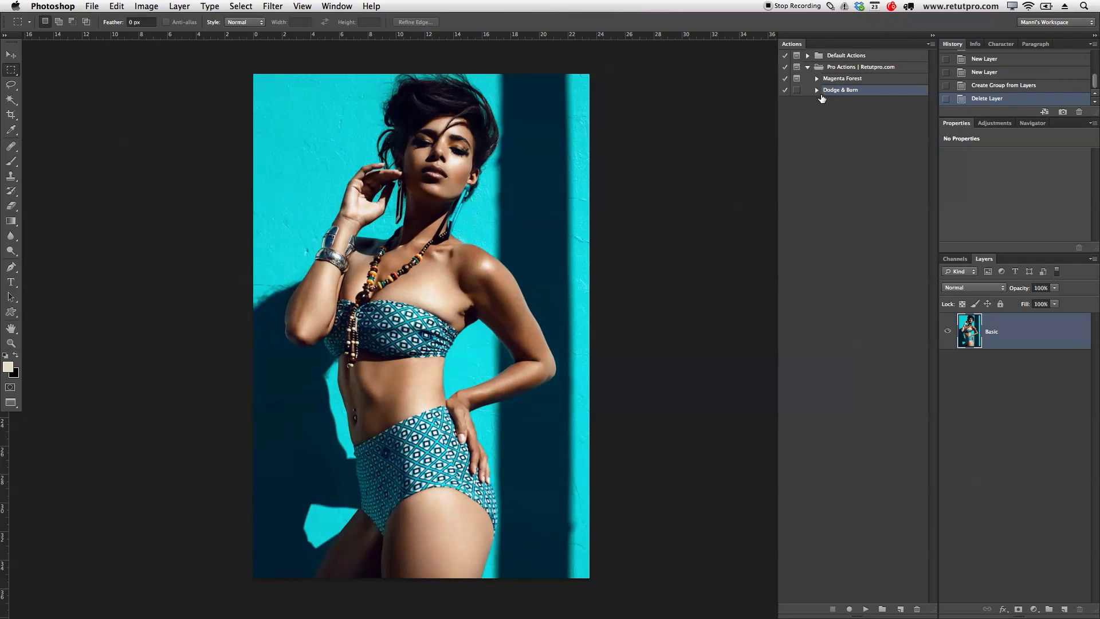
Step: Make a new action set, name it 'Retutpro2', and confirm it
{"action": "left_click", "coordinate": [883, 609]}
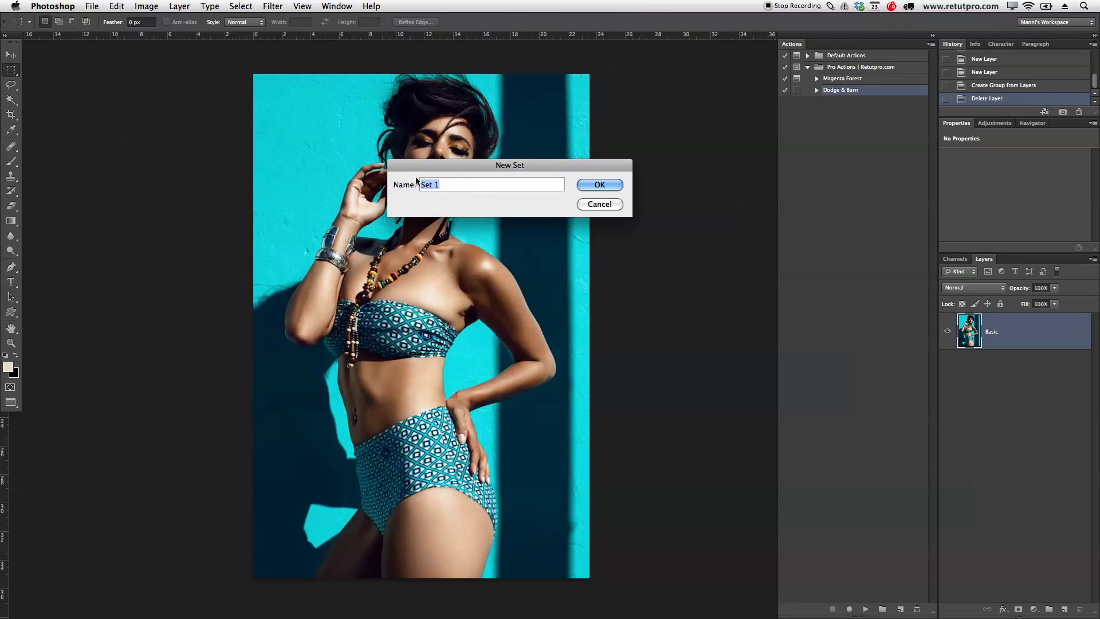
{"action": "key", "text": "BackSpace"}
{"action": "type", "text": "Retutpor"}
{"action": "type", "text": "r"}
{"action": "key", "text": "BackSpace"}
{"action": "type", "text": "pro2"}
{"action": "left_click", "coordinate": [598, 185]}
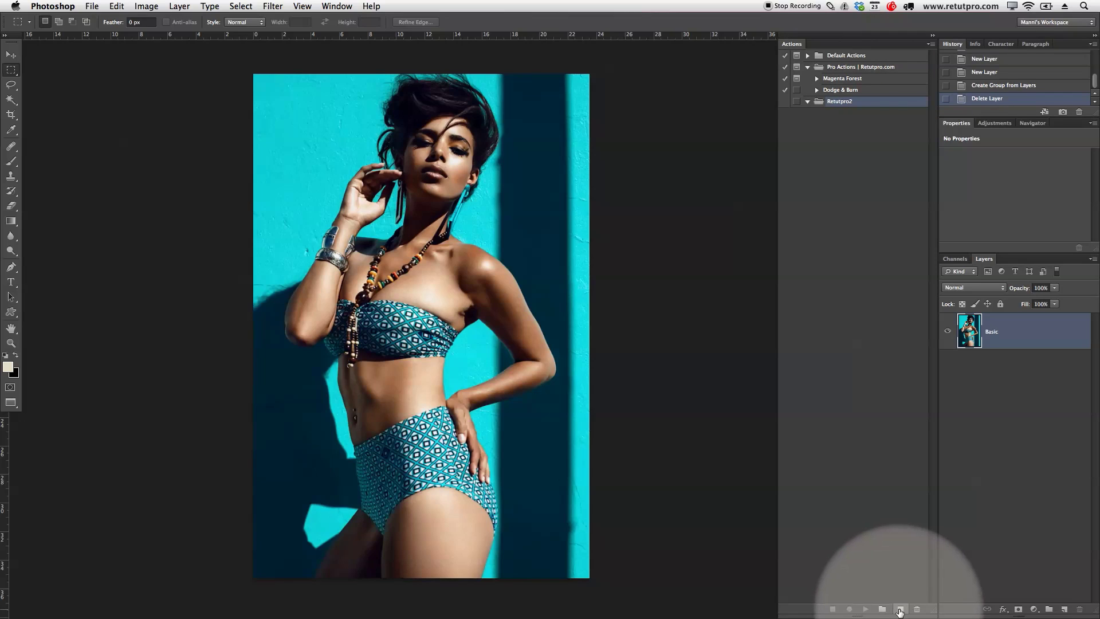
Step: Set up a new action named Dodge & Burn in Retutpro2, function key None, colour Red
{"action": "left_click", "coordinate": [900, 609]}
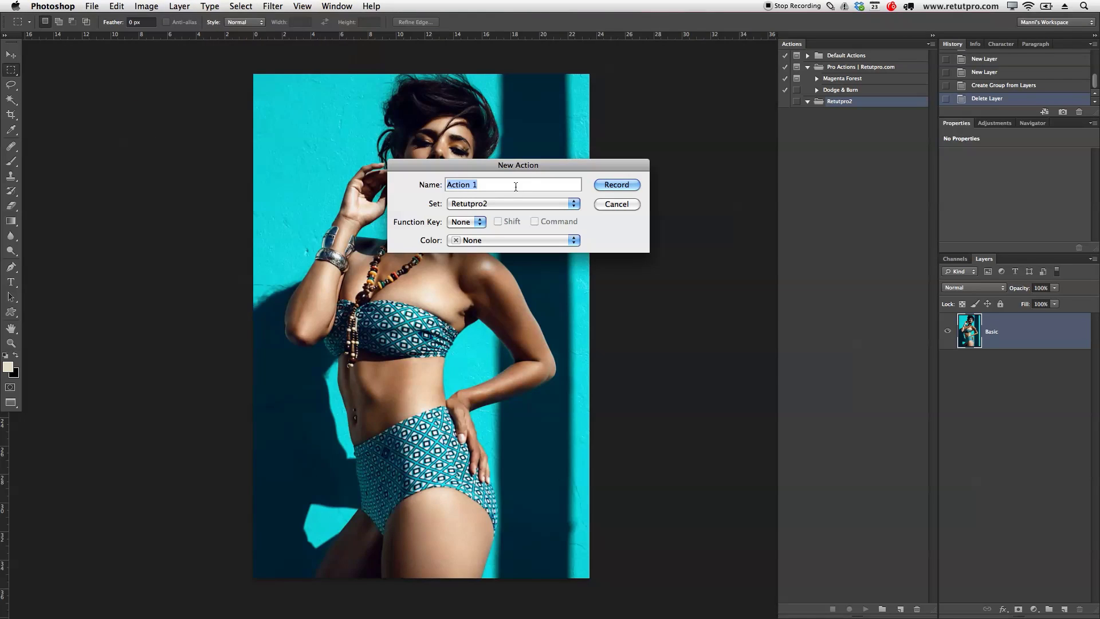
{"action": "left_click", "coordinate": [480, 184]}
{"action": "key", "text": "BackSpace"}
{"action": "left_click", "coordinate": [465, 203]}
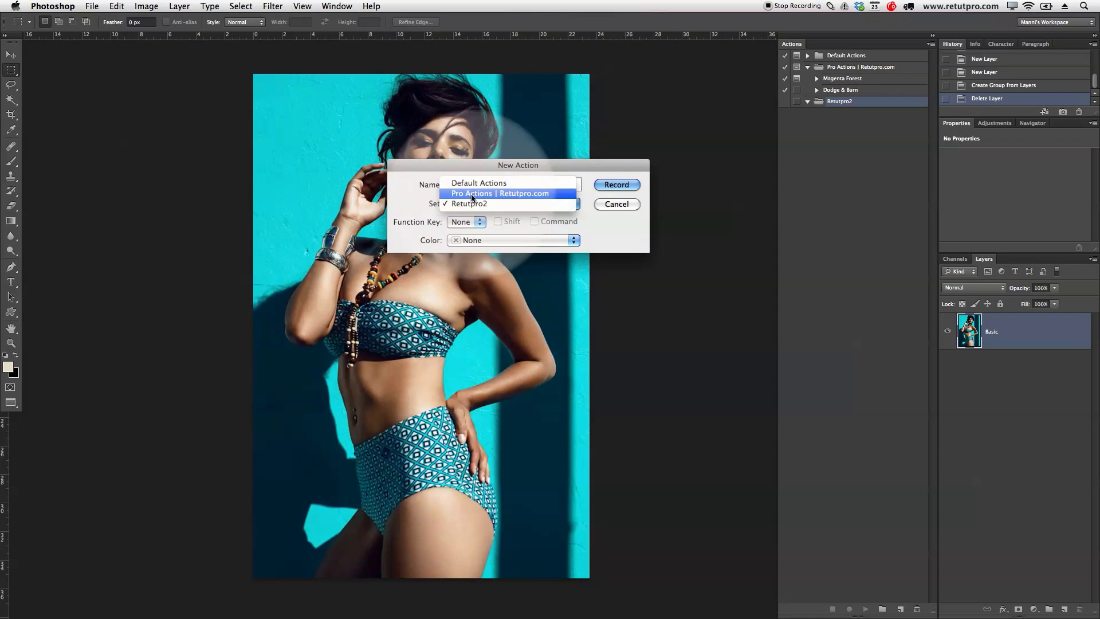
{"action": "left_click", "coordinate": [478, 204]}
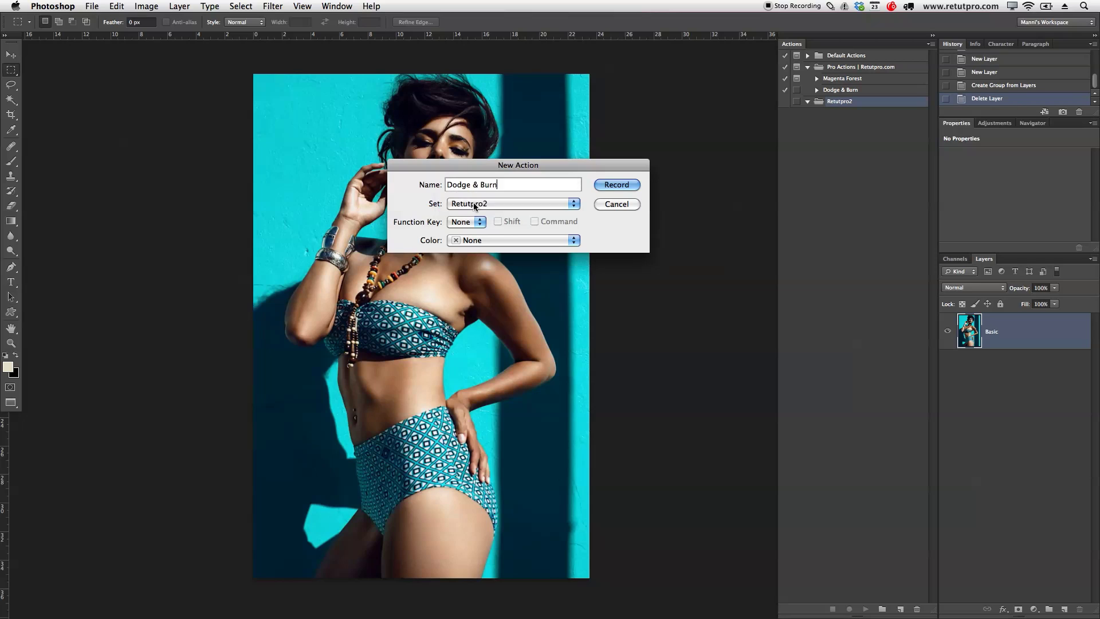
{"action": "left_click", "coordinate": [451, 224]}
{"action": "left_click", "coordinate": [465, 241]}
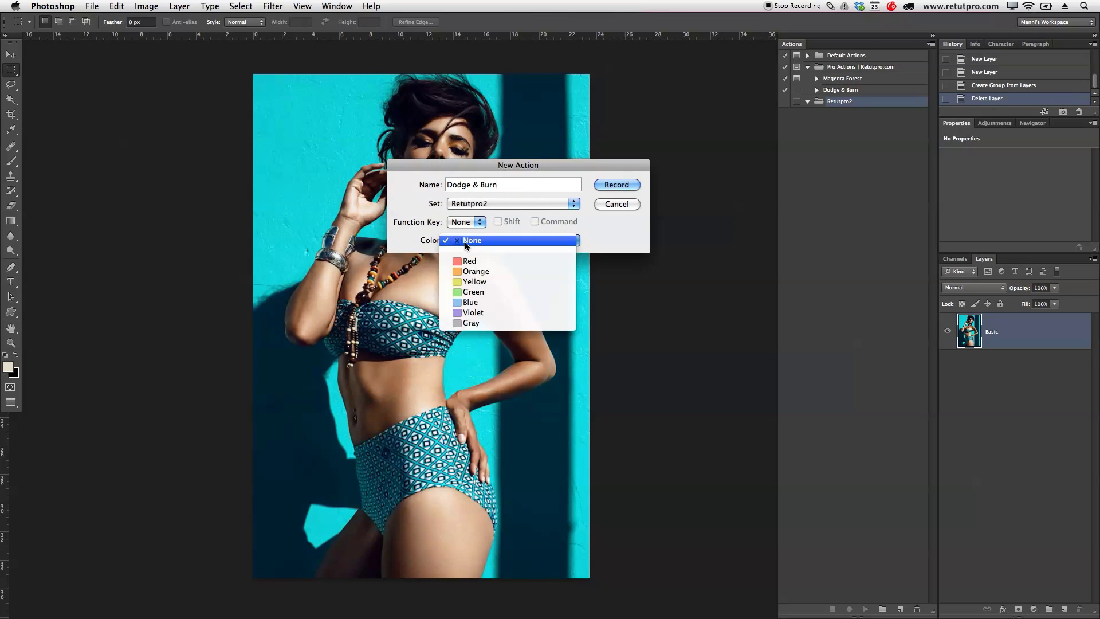
{"action": "left_click", "coordinate": [473, 262]}
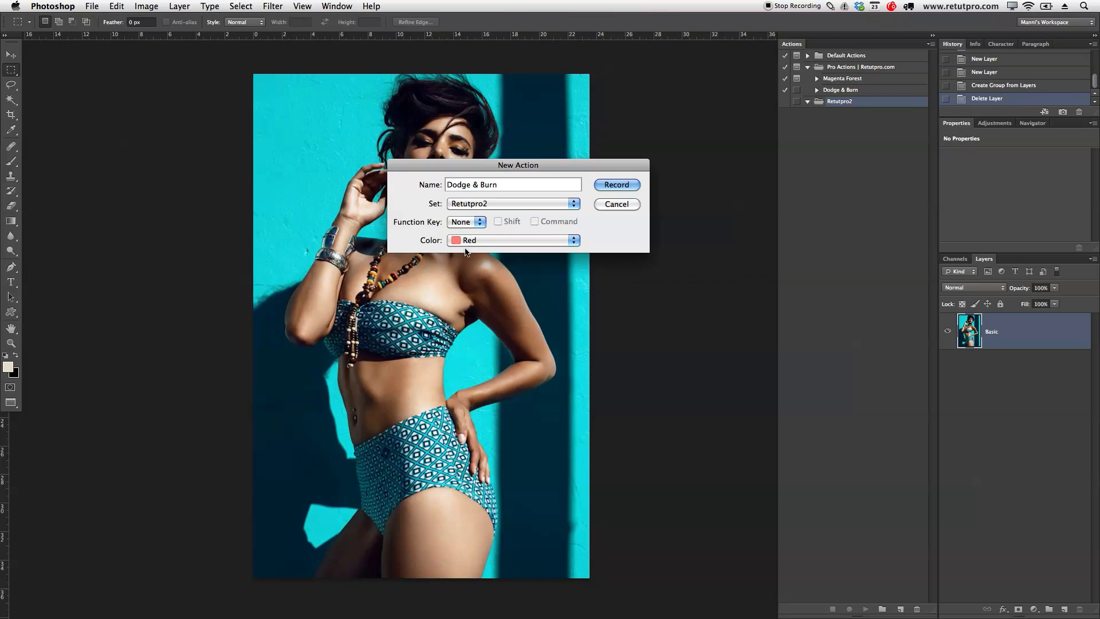
Step: Start recording the Dodge & Burn action and go to Layer > New > Layer
{"action": "left_click", "coordinate": [617, 183]}
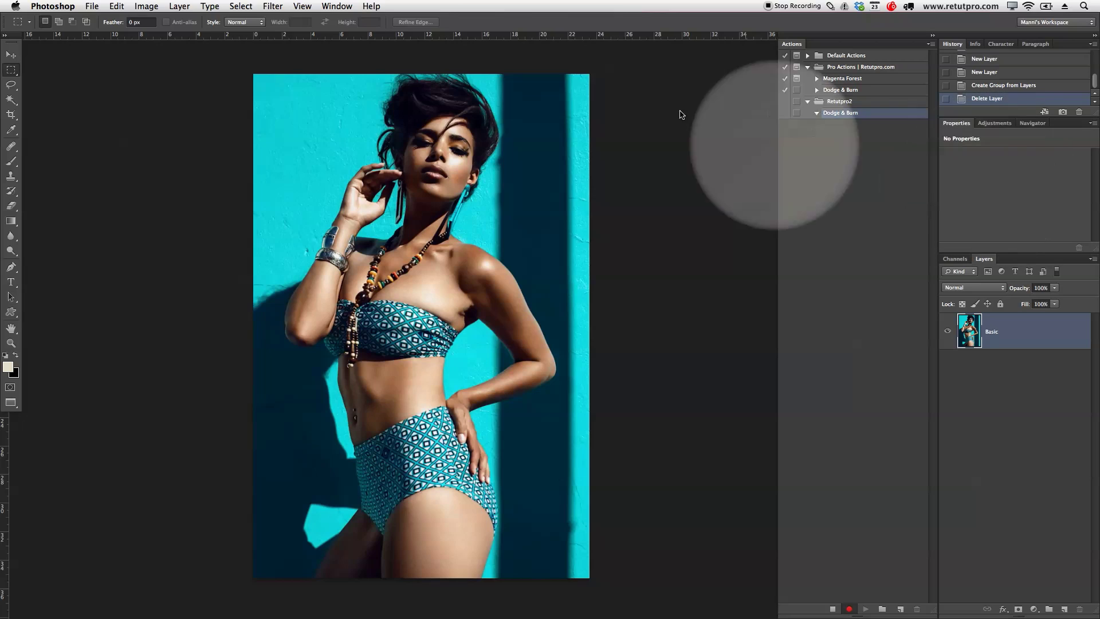
{"action": "left_click", "coordinate": [180, 6]}
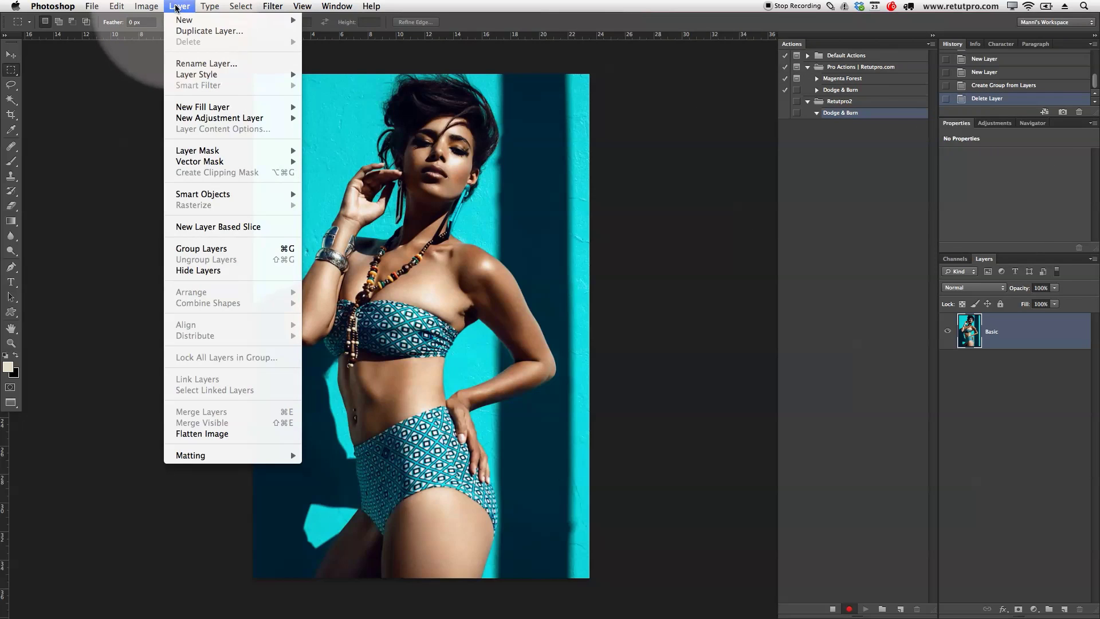
{"action": "mouse_move", "coordinate": [147, 6]}
{"action": "mouse_move", "coordinate": [154, 42]}
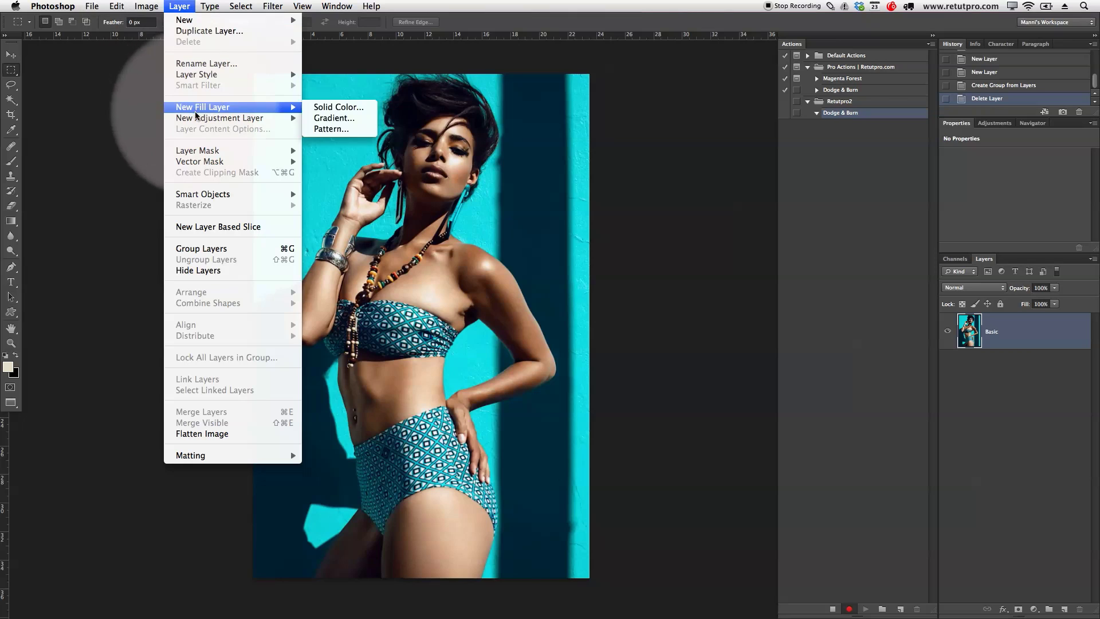
{"action": "mouse_move", "coordinate": [229, 118]}
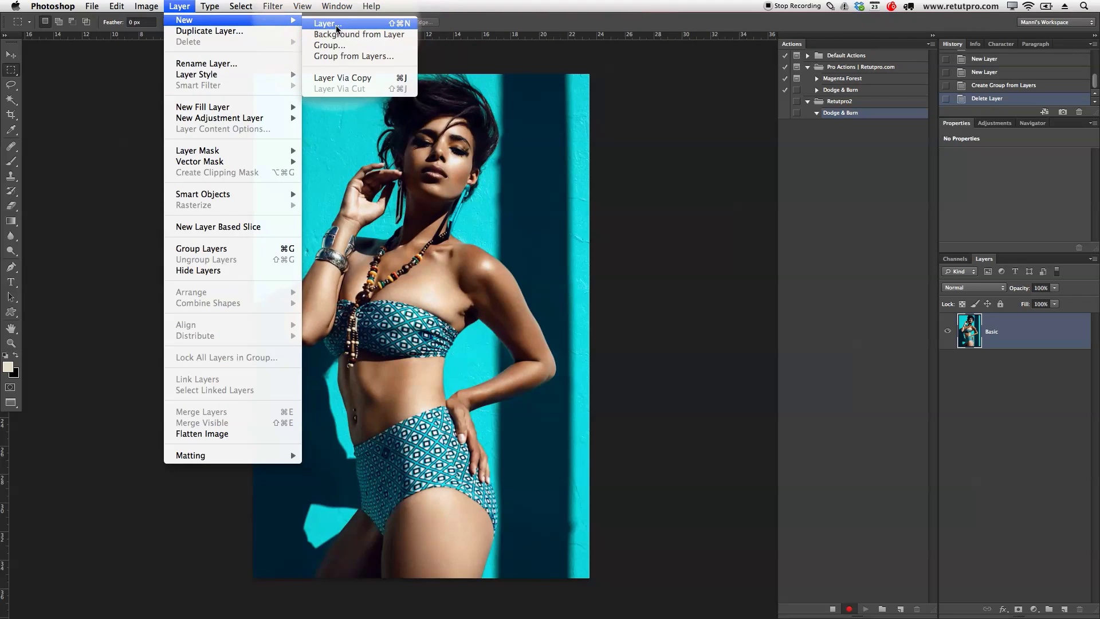
Step: Begin a new layer named Soft with its colour left as None
{"action": "left_click", "coordinate": [327, 23]}
{"action": "left_click_drag", "start_coordinate": [706, 282], "coordinate": [678, 190]}
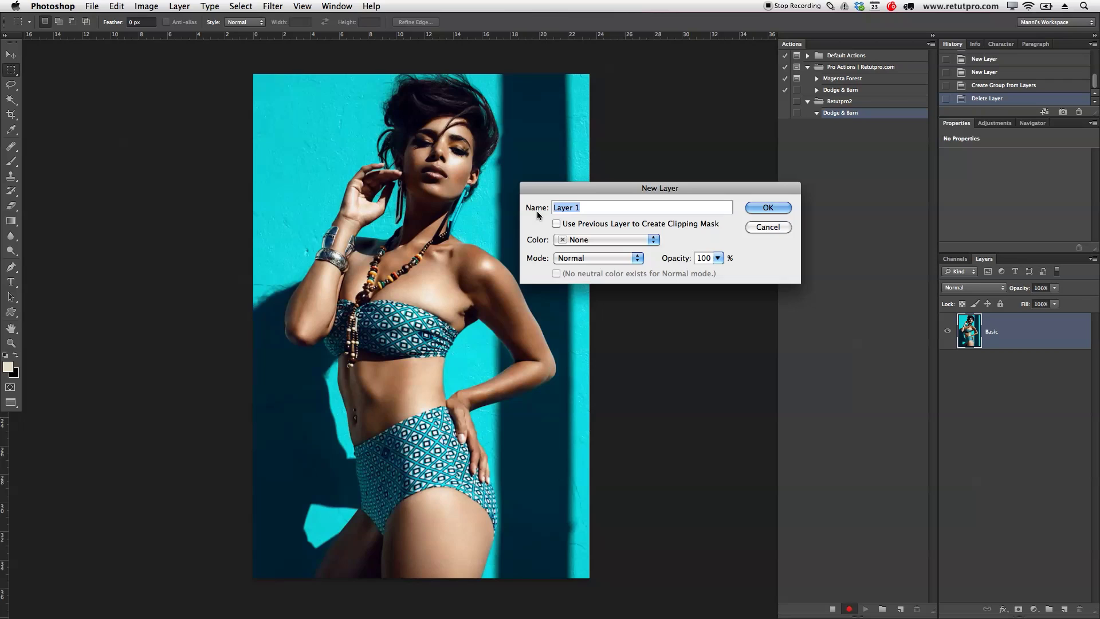
{"action": "key", "text": "BackSpace"}
{"action": "type", "text": "Soft"}
{"action": "left_click", "coordinate": [583, 240]}
{"action": "left_click", "coordinate": [585, 240]}
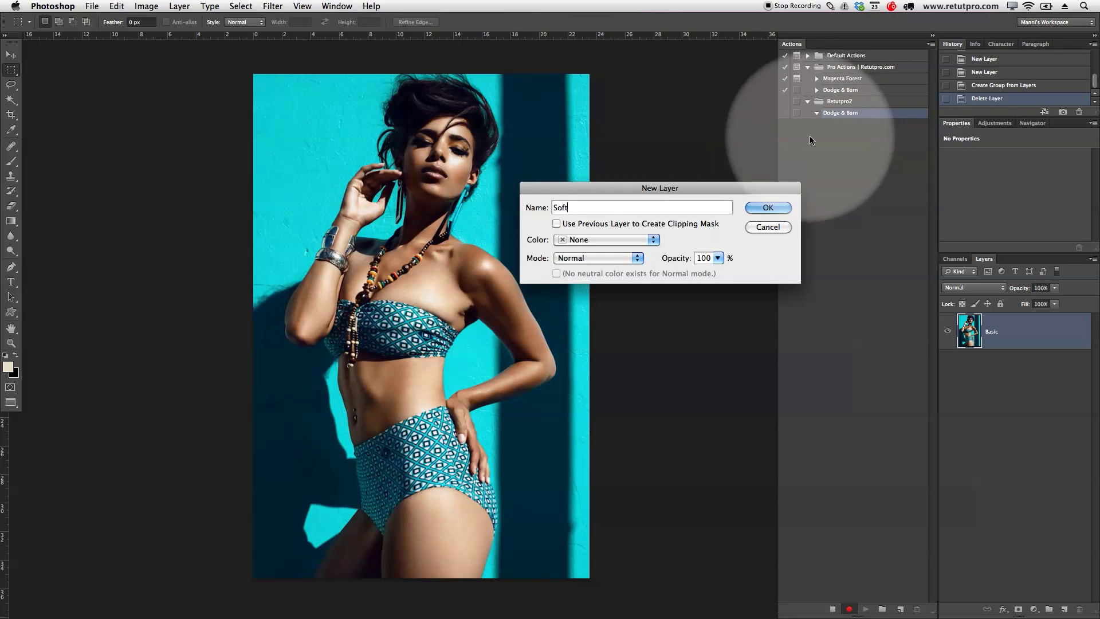
Step: Give the Soft layer Soft Light mode and a 50% neutral gray fill, then create it
{"action": "left_click", "coordinate": [576, 259]}
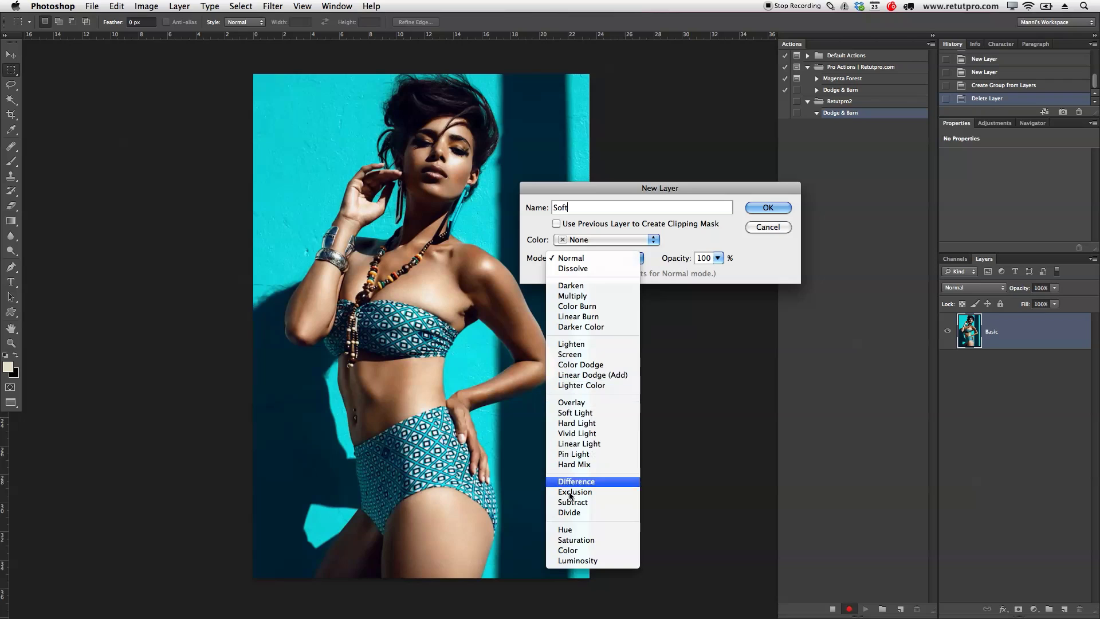
{"action": "left_click", "coordinate": [582, 412]}
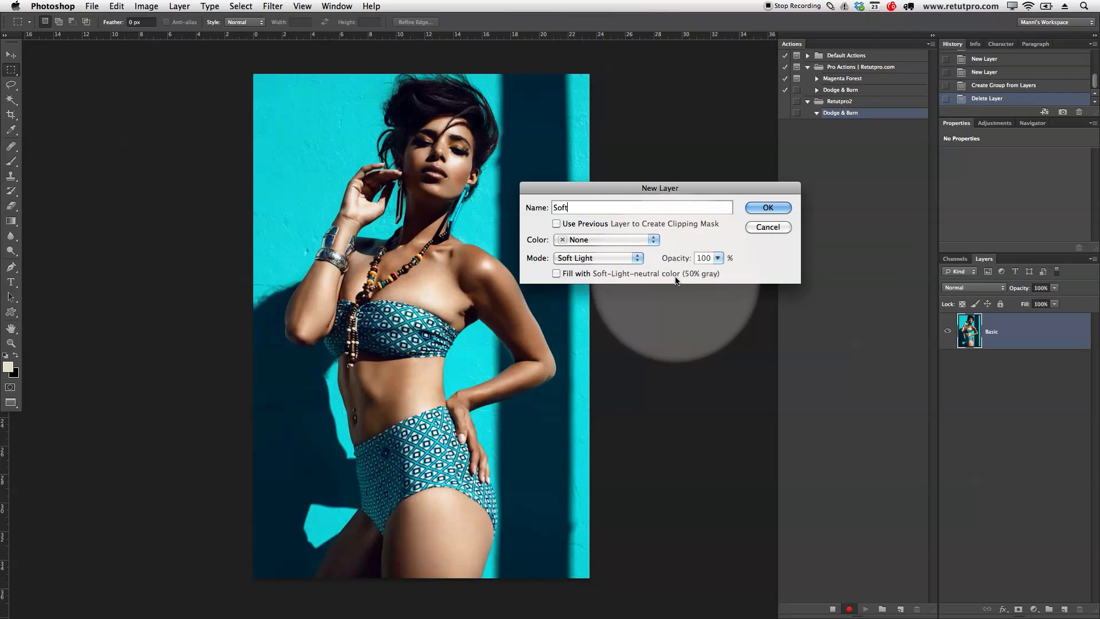
{"action": "left_click", "coordinate": [583, 258]}
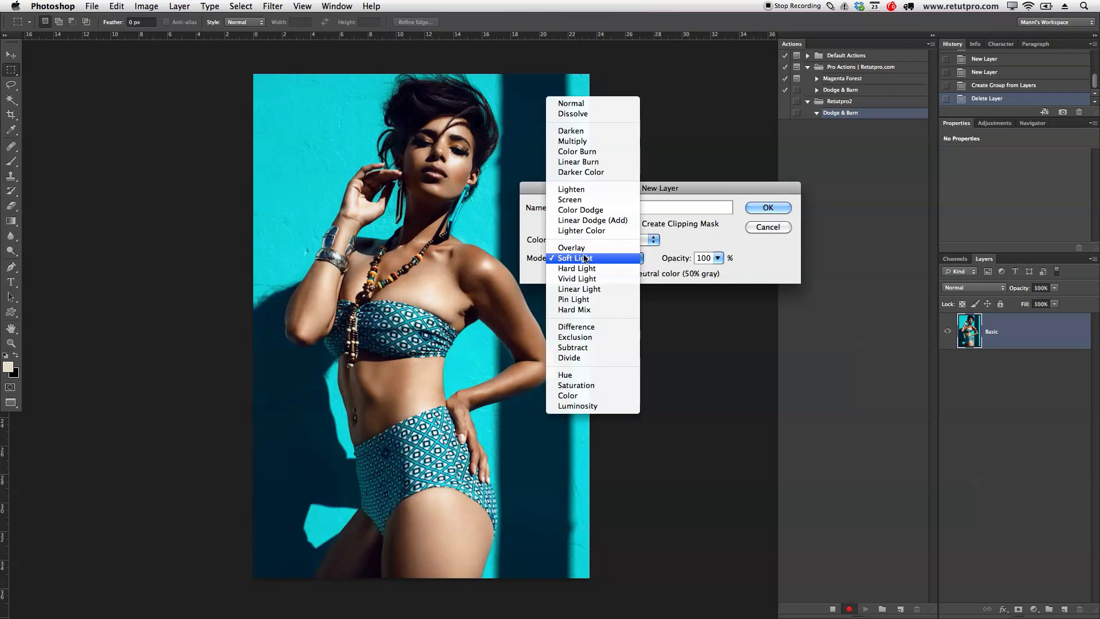
{"action": "left_click", "coordinate": [573, 199]}
{"action": "left_click", "coordinate": [614, 261]}
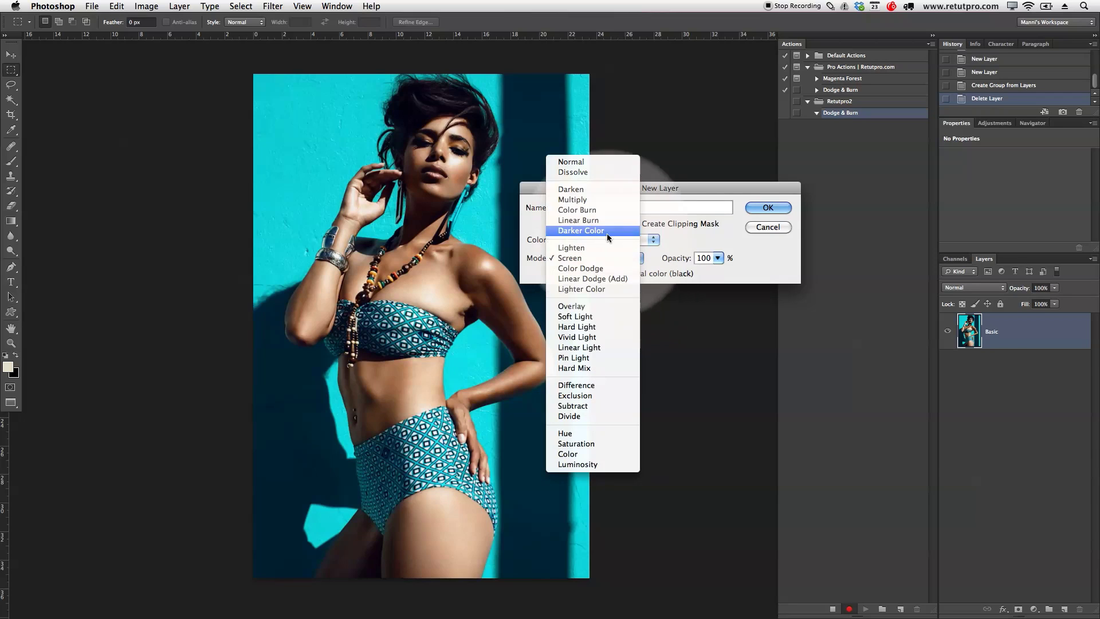
{"action": "left_click", "coordinate": [597, 315]}
{"action": "left_click", "coordinate": [564, 274]}
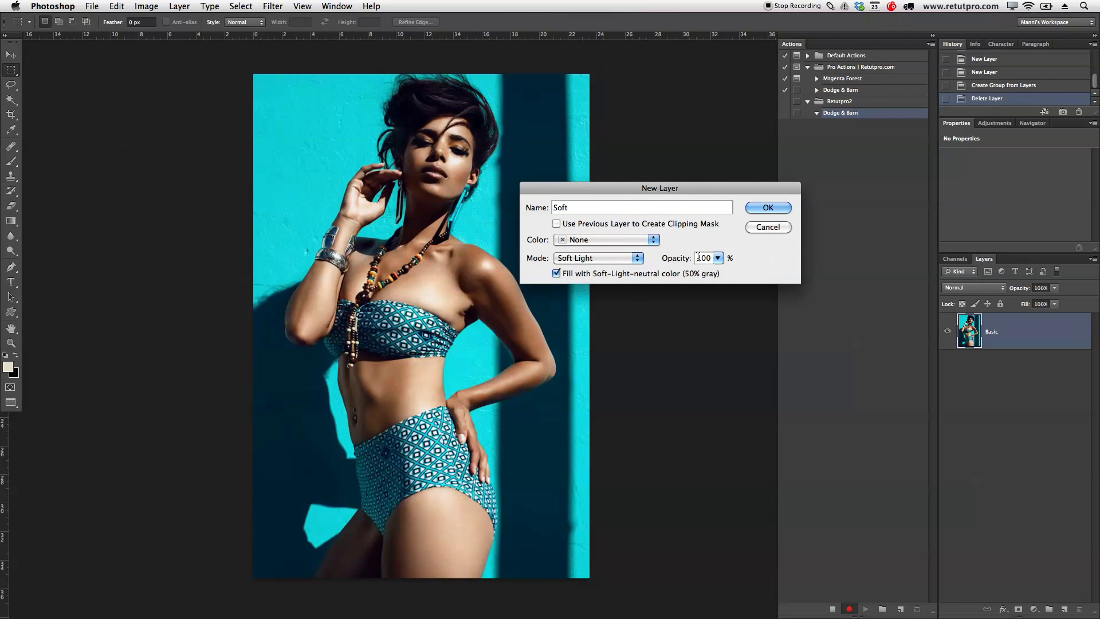
{"action": "left_click", "coordinate": [782, 207]}
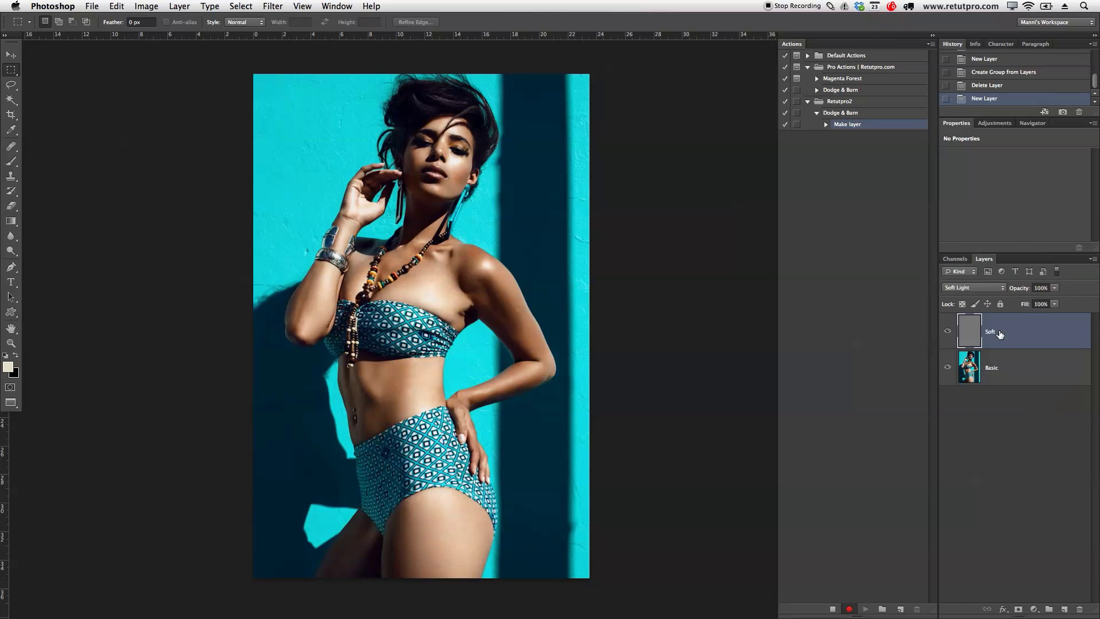
Step: Record a new layer named Hard in Overlay mode, filled with 50% neutral gray
{"action": "left_click", "coordinate": [180, 5]}
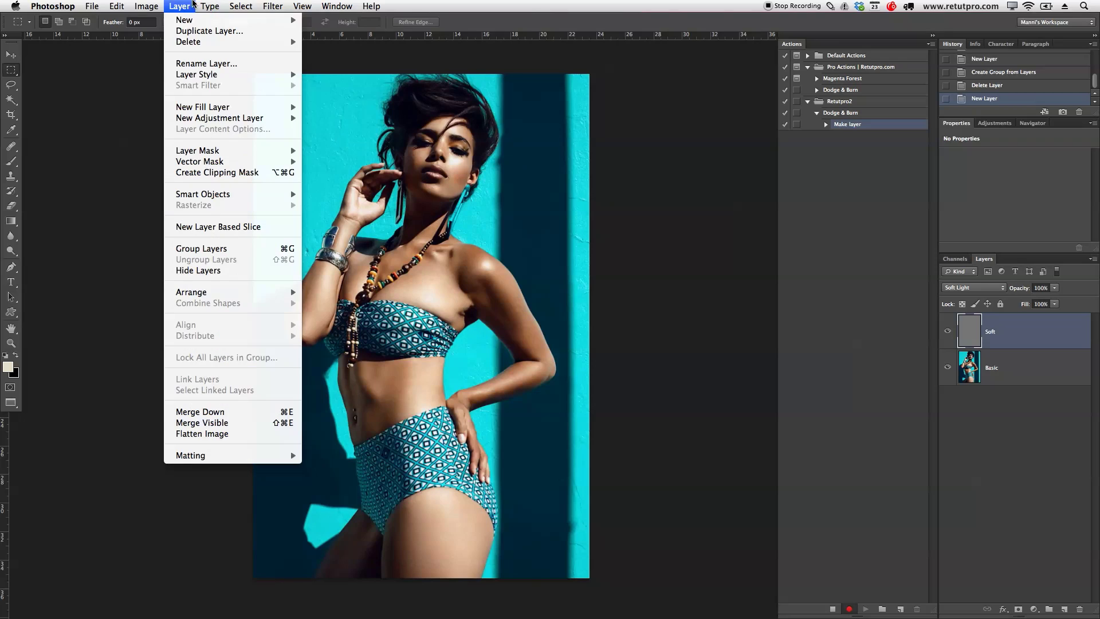
{"action": "mouse_move", "coordinate": [188, 23]}
{"action": "left_click", "coordinate": [328, 23]}
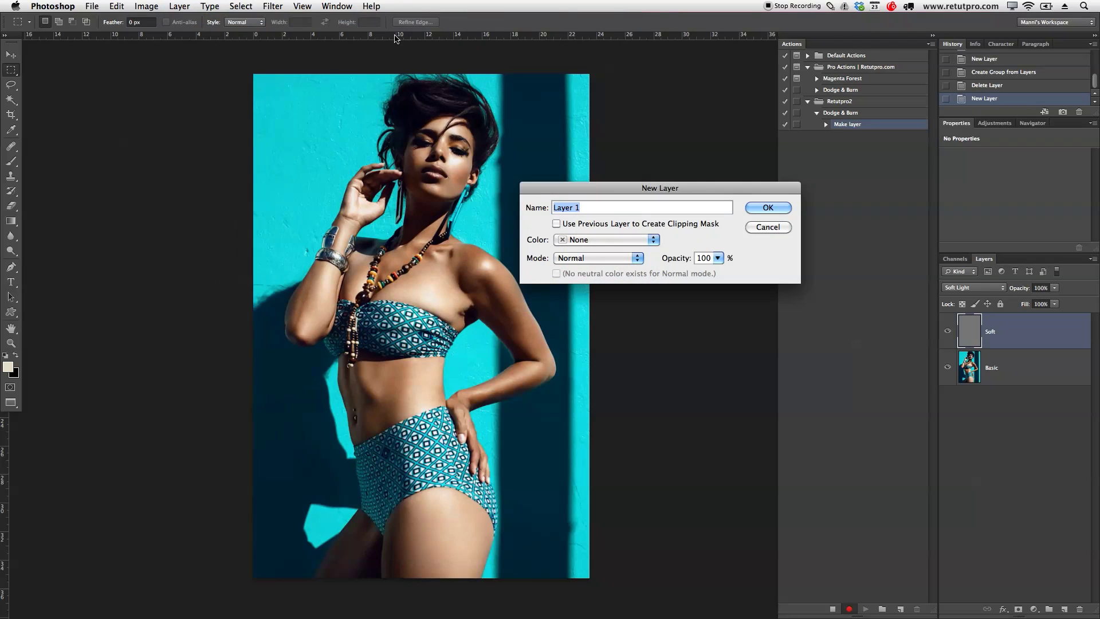
{"action": "type", "text": "Hard"}
{"action": "left_click", "coordinate": [587, 258]}
{"action": "left_click", "coordinate": [578, 402]}
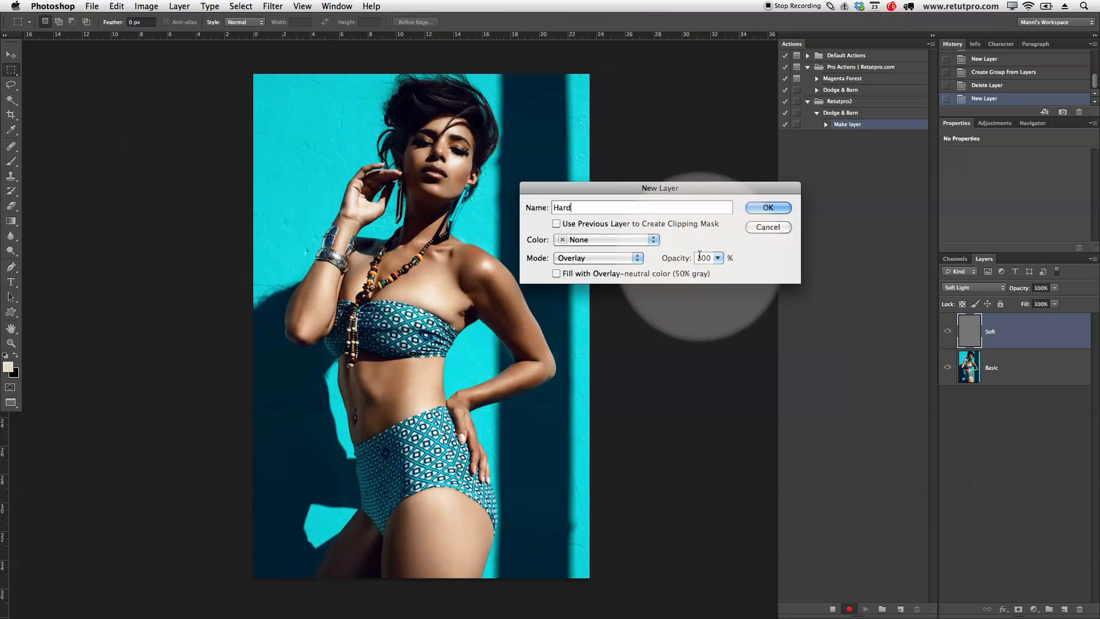
{"action": "left_click", "coordinate": [555, 273]}
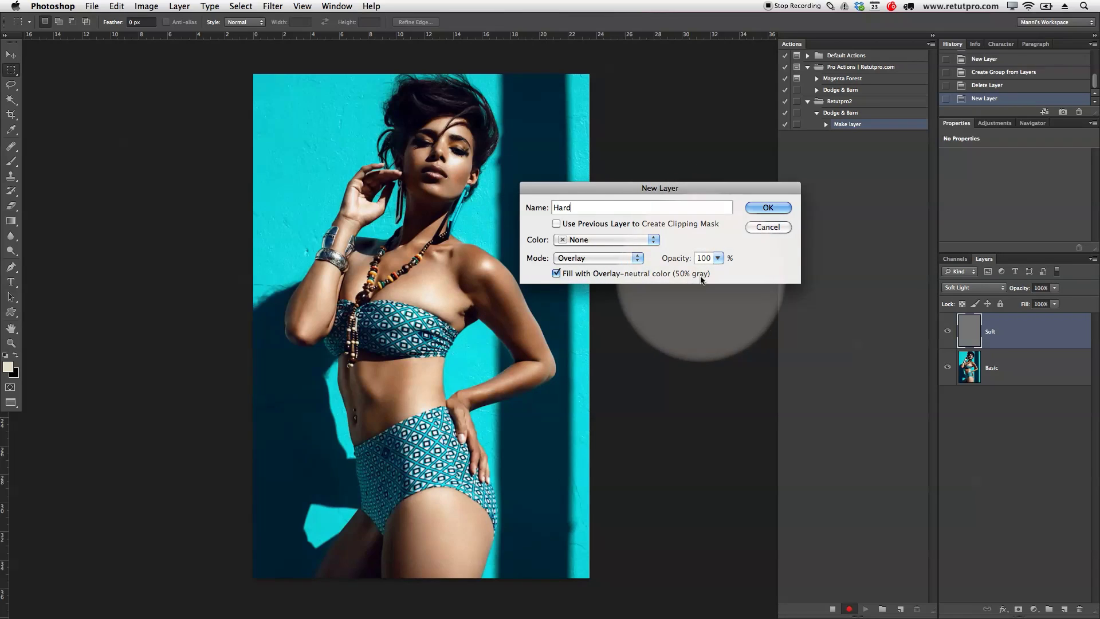
{"action": "left_click", "coordinate": [768, 209]}
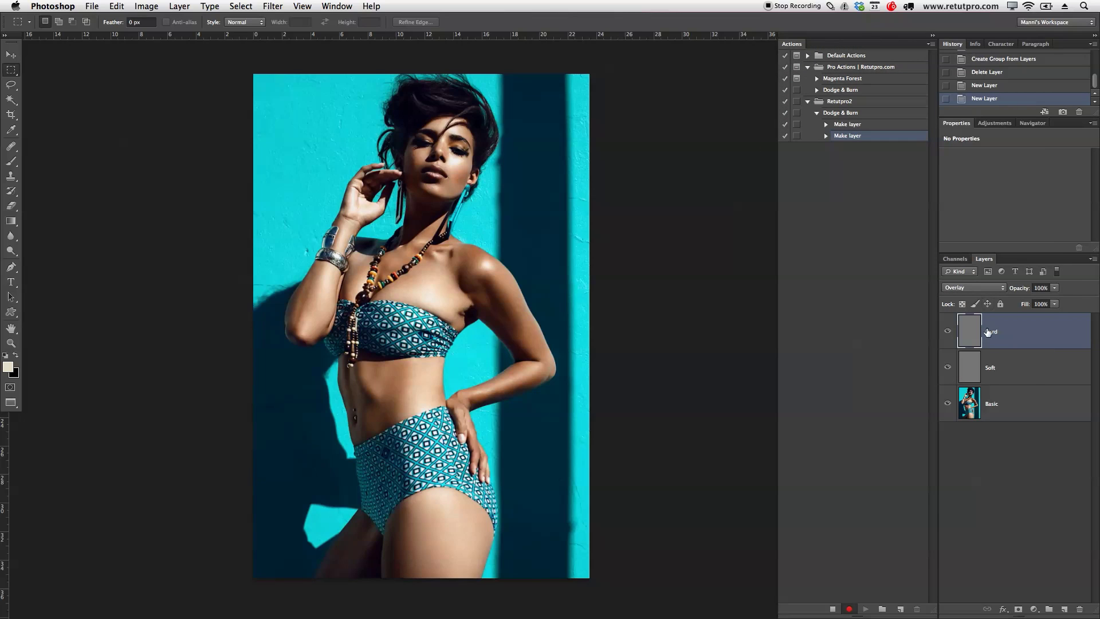
Step: Group the selected Hard and Soft layers into a Red-labelled group named D&B
{"action": "left_click", "coordinate": [1029, 371], "text": "shift"}
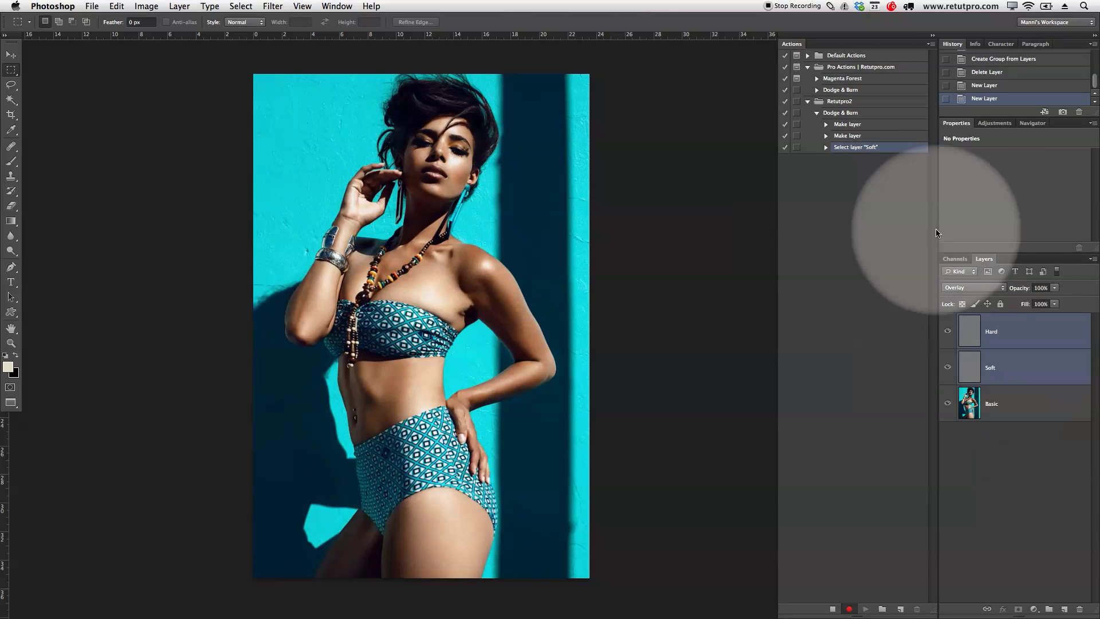
{"action": "left_click", "coordinate": [1092, 260]}
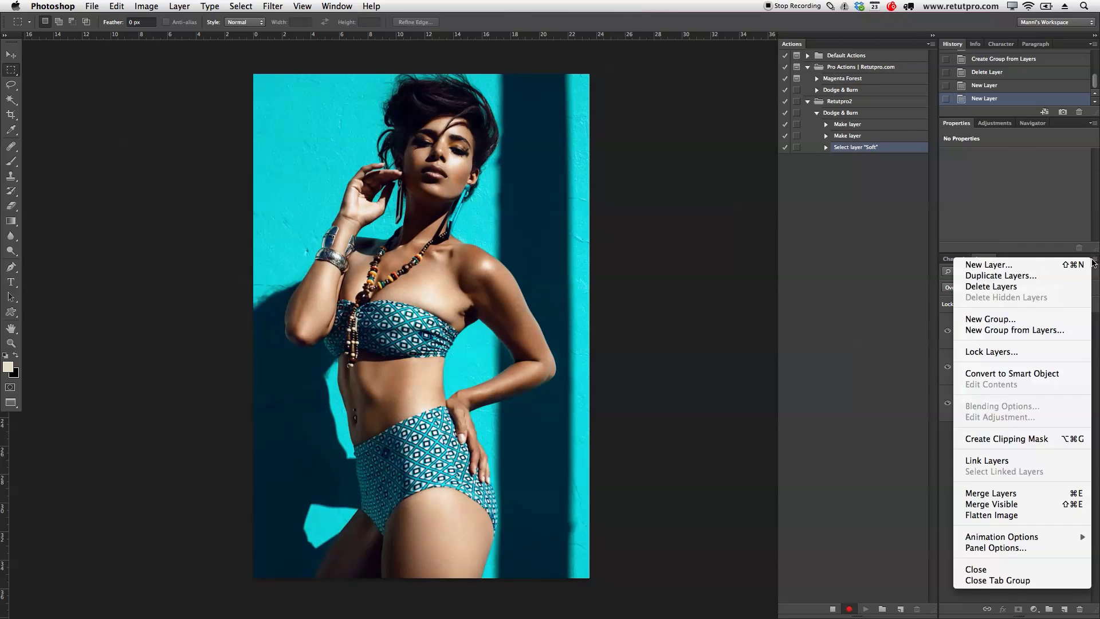
{"action": "left_click", "coordinate": [1023, 331]}
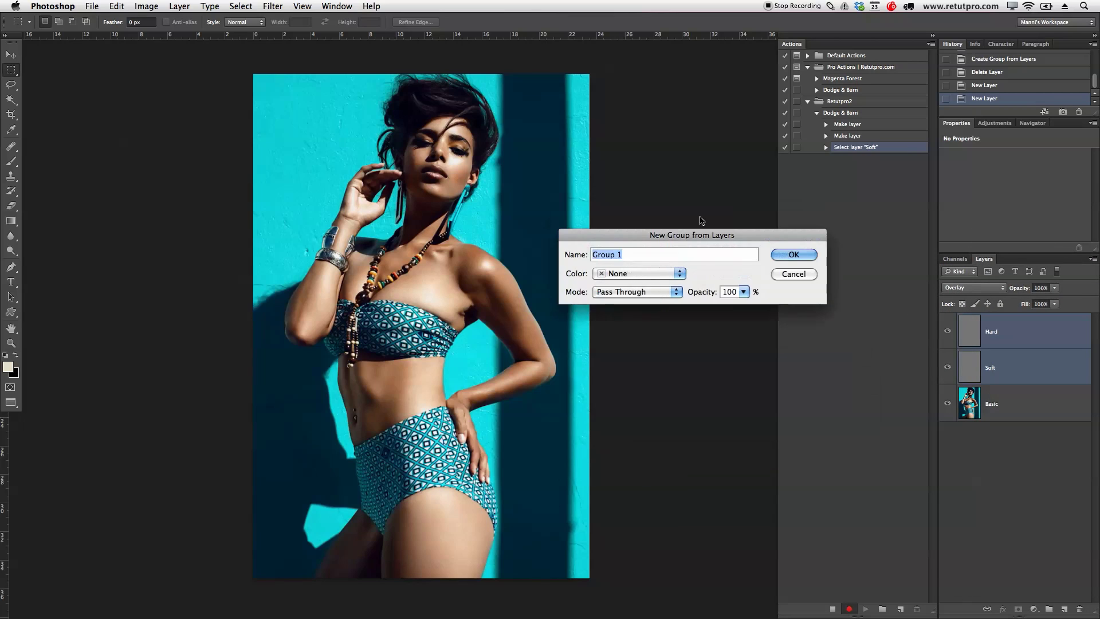
{"action": "left_click_drag", "start_coordinate": [699, 215], "coordinate": [698, 216]}
{"action": "key", "text": "BackSpace"}
{"action": "type", "text": "D&B"}
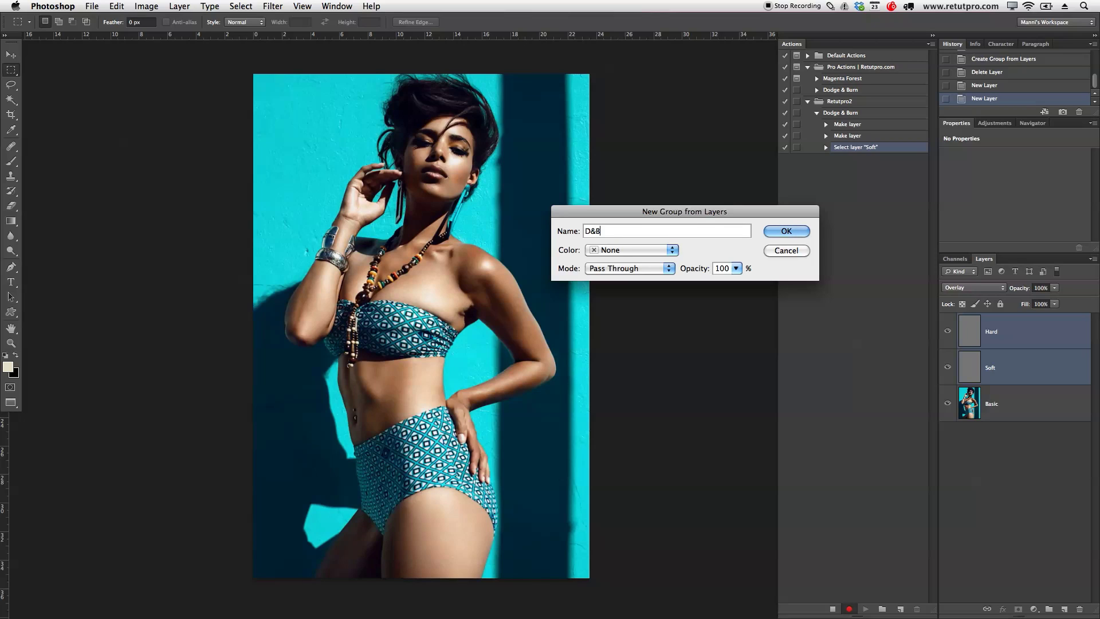
{"action": "left_click", "coordinate": [611, 254]}
{"action": "left_click", "coordinate": [610, 268]}
{"action": "left_click", "coordinate": [789, 233]}
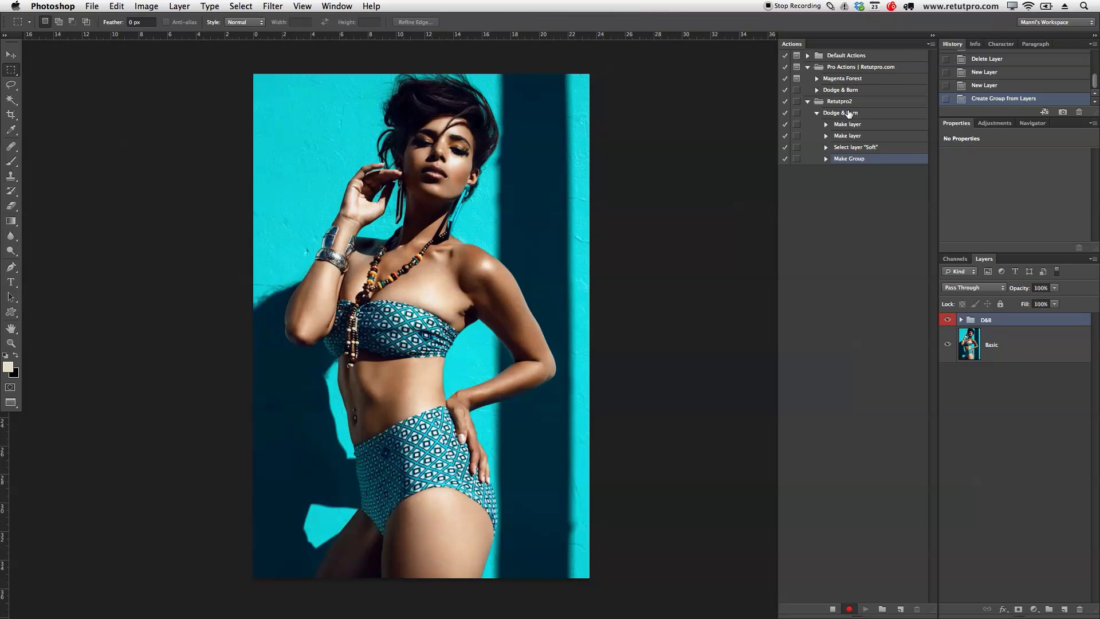
Step: Insert a Stop step displaying the message "Thank you !" into the Dodge & Burn action
{"action": "left_click", "coordinate": [932, 45]}
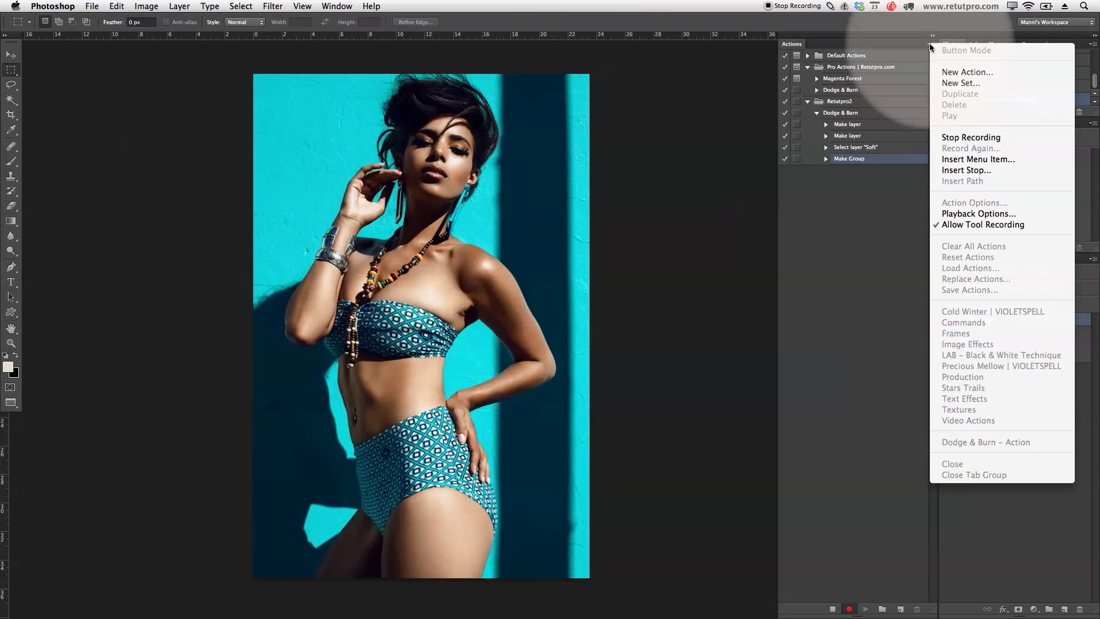
{"action": "left_click", "coordinate": [973, 174]}
{"action": "left_click_drag", "start_coordinate": [778, 348], "coordinate": [683, 210]}
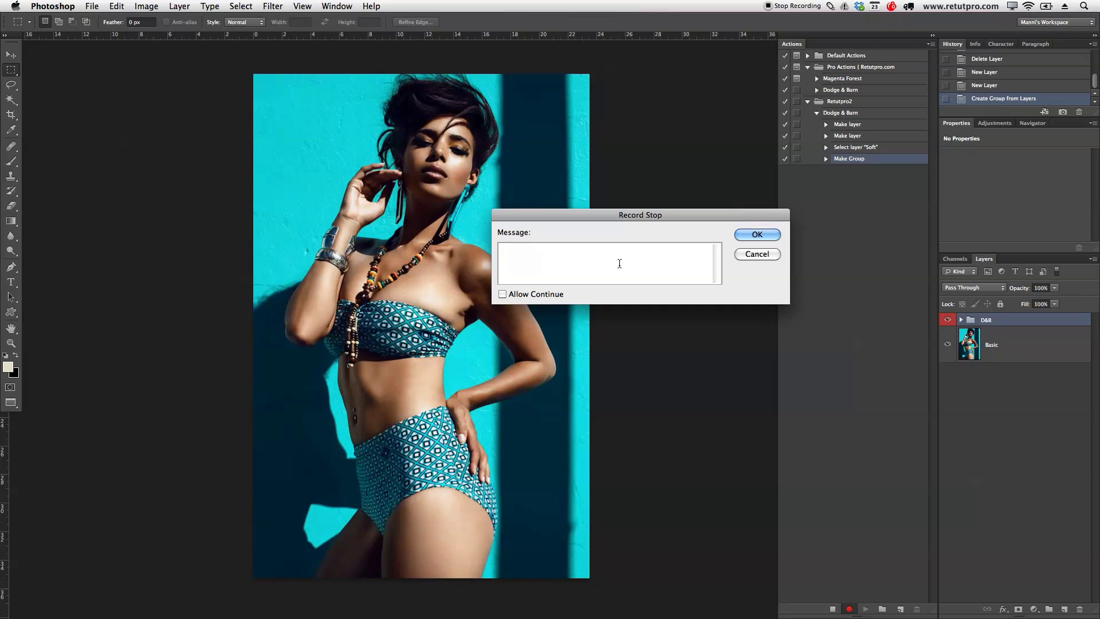
{"action": "type", "text": "Thank you !"}
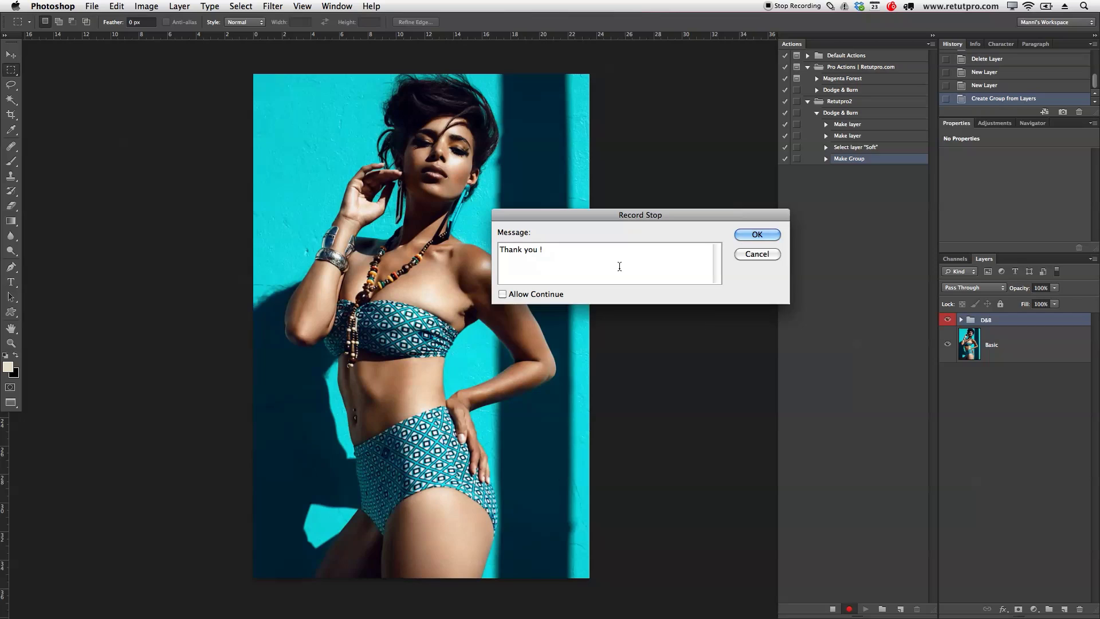
{"action": "left_click", "coordinate": [756, 234]}
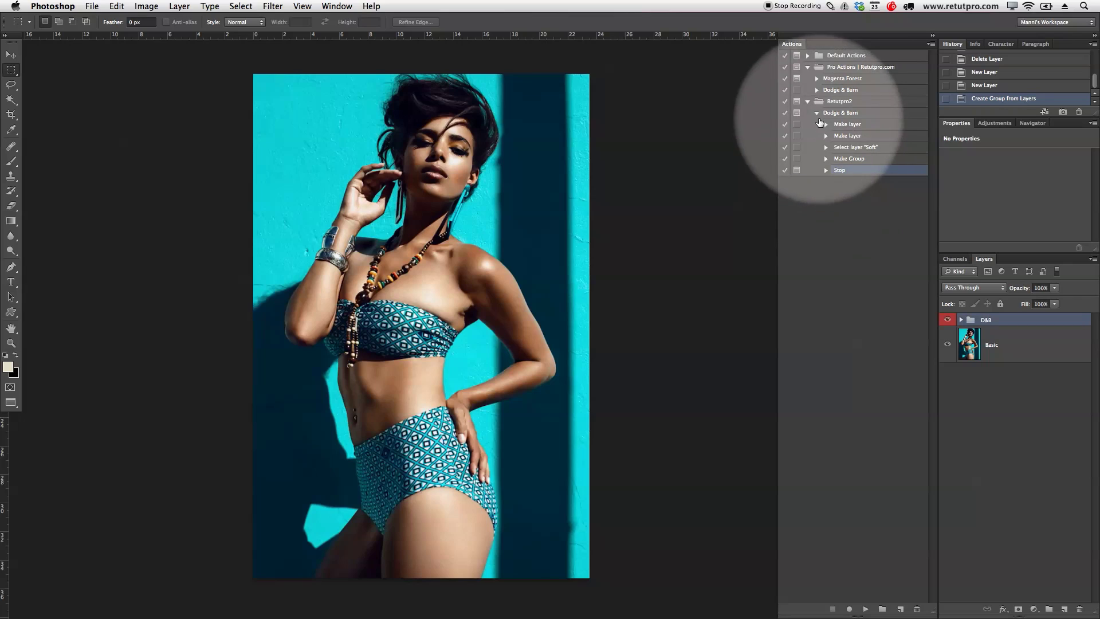
Step: Delete the D&B group, then play Dodge & Burn past the "Thank you !" stop and expand the rebuilt group
{"action": "left_click", "coordinate": [817, 113]}
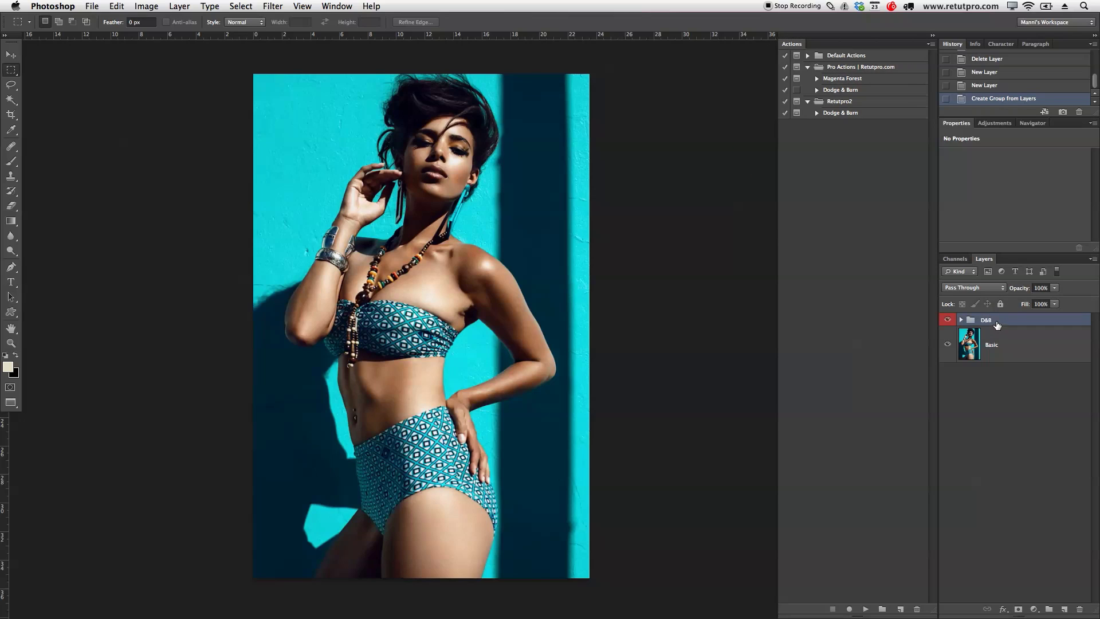
{"action": "key", "text": "BackSpace"}
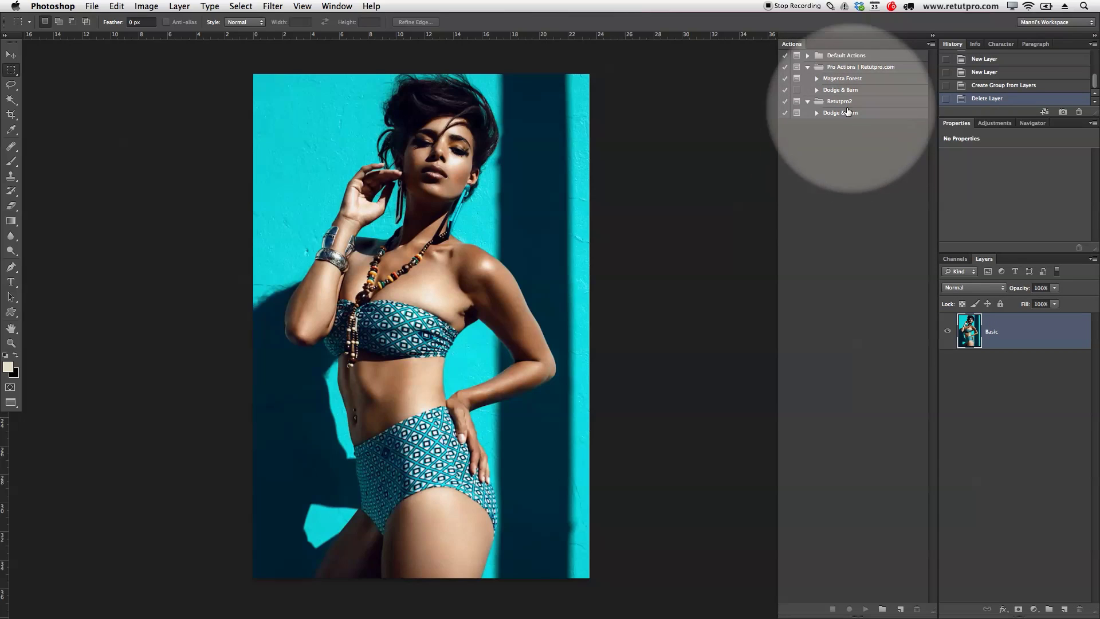
{"action": "left_click", "coordinate": [839, 113]}
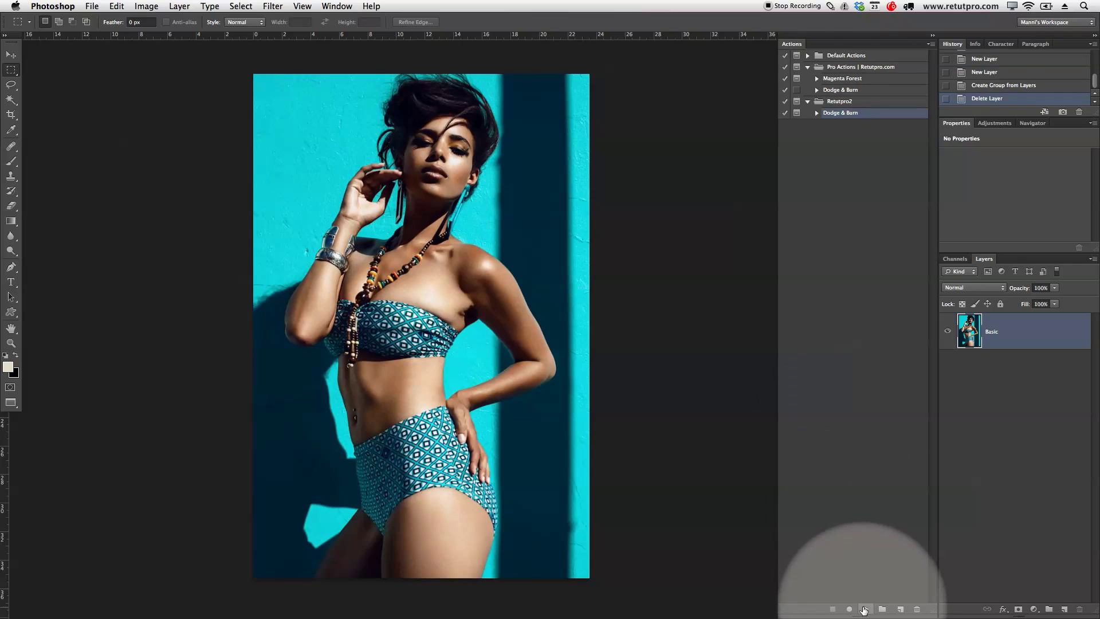
{"action": "left_click", "coordinate": [859, 611]}
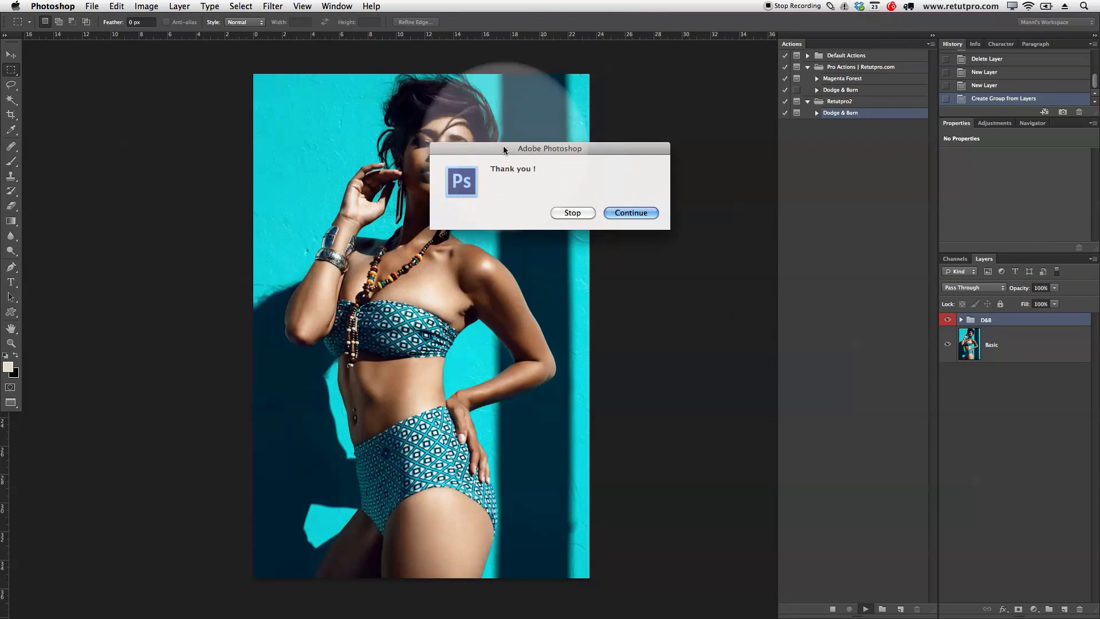
{"action": "left_click", "coordinate": [618, 215]}
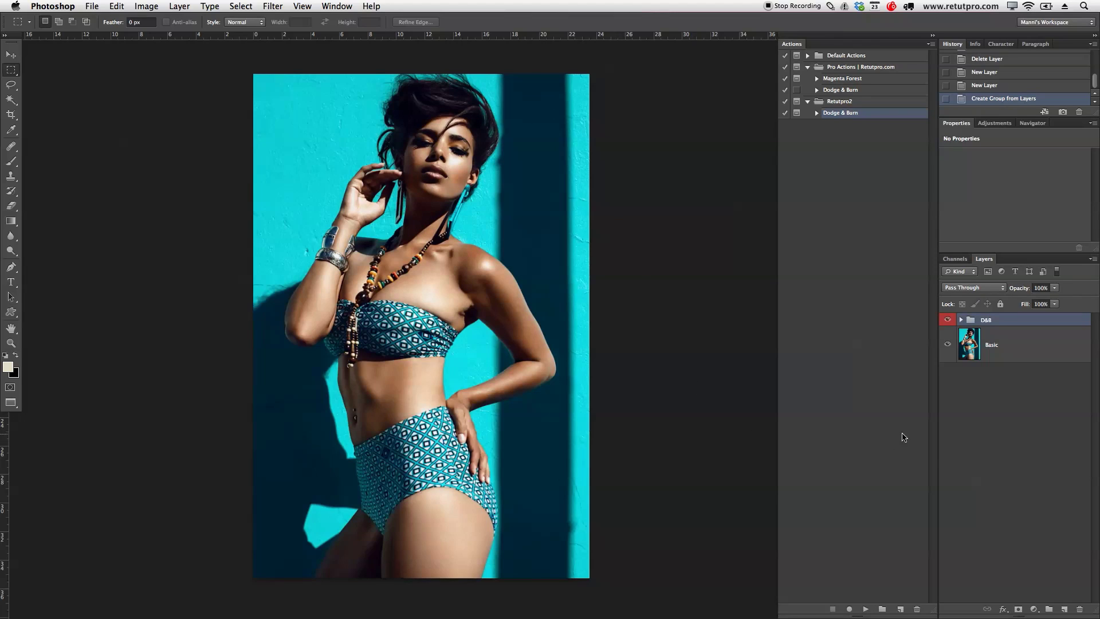
{"action": "left_click", "coordinate": [962, 320]}
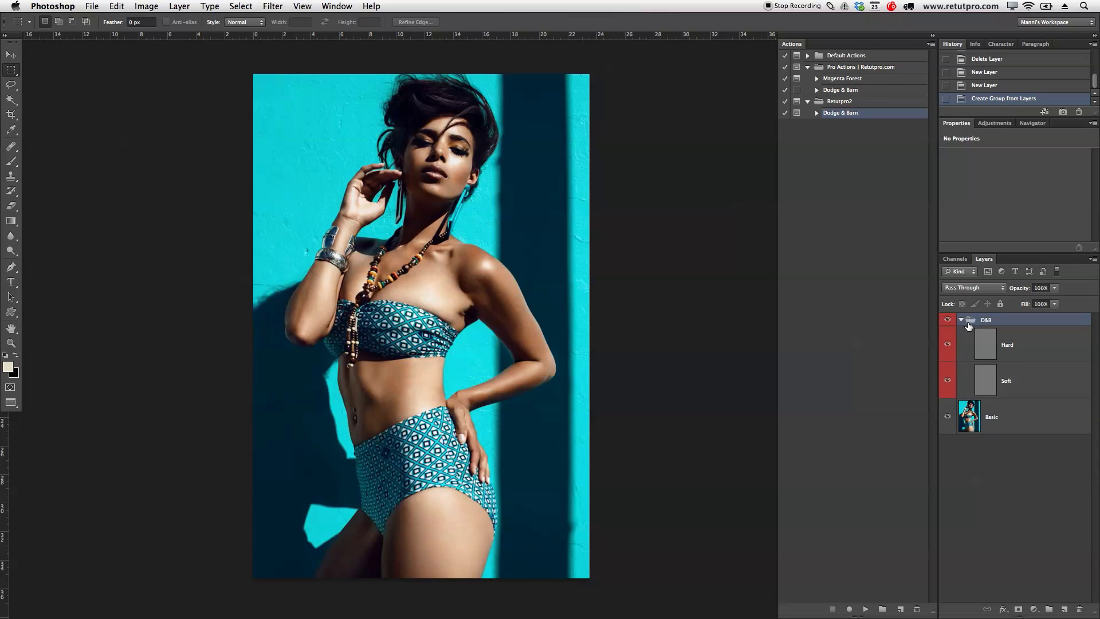